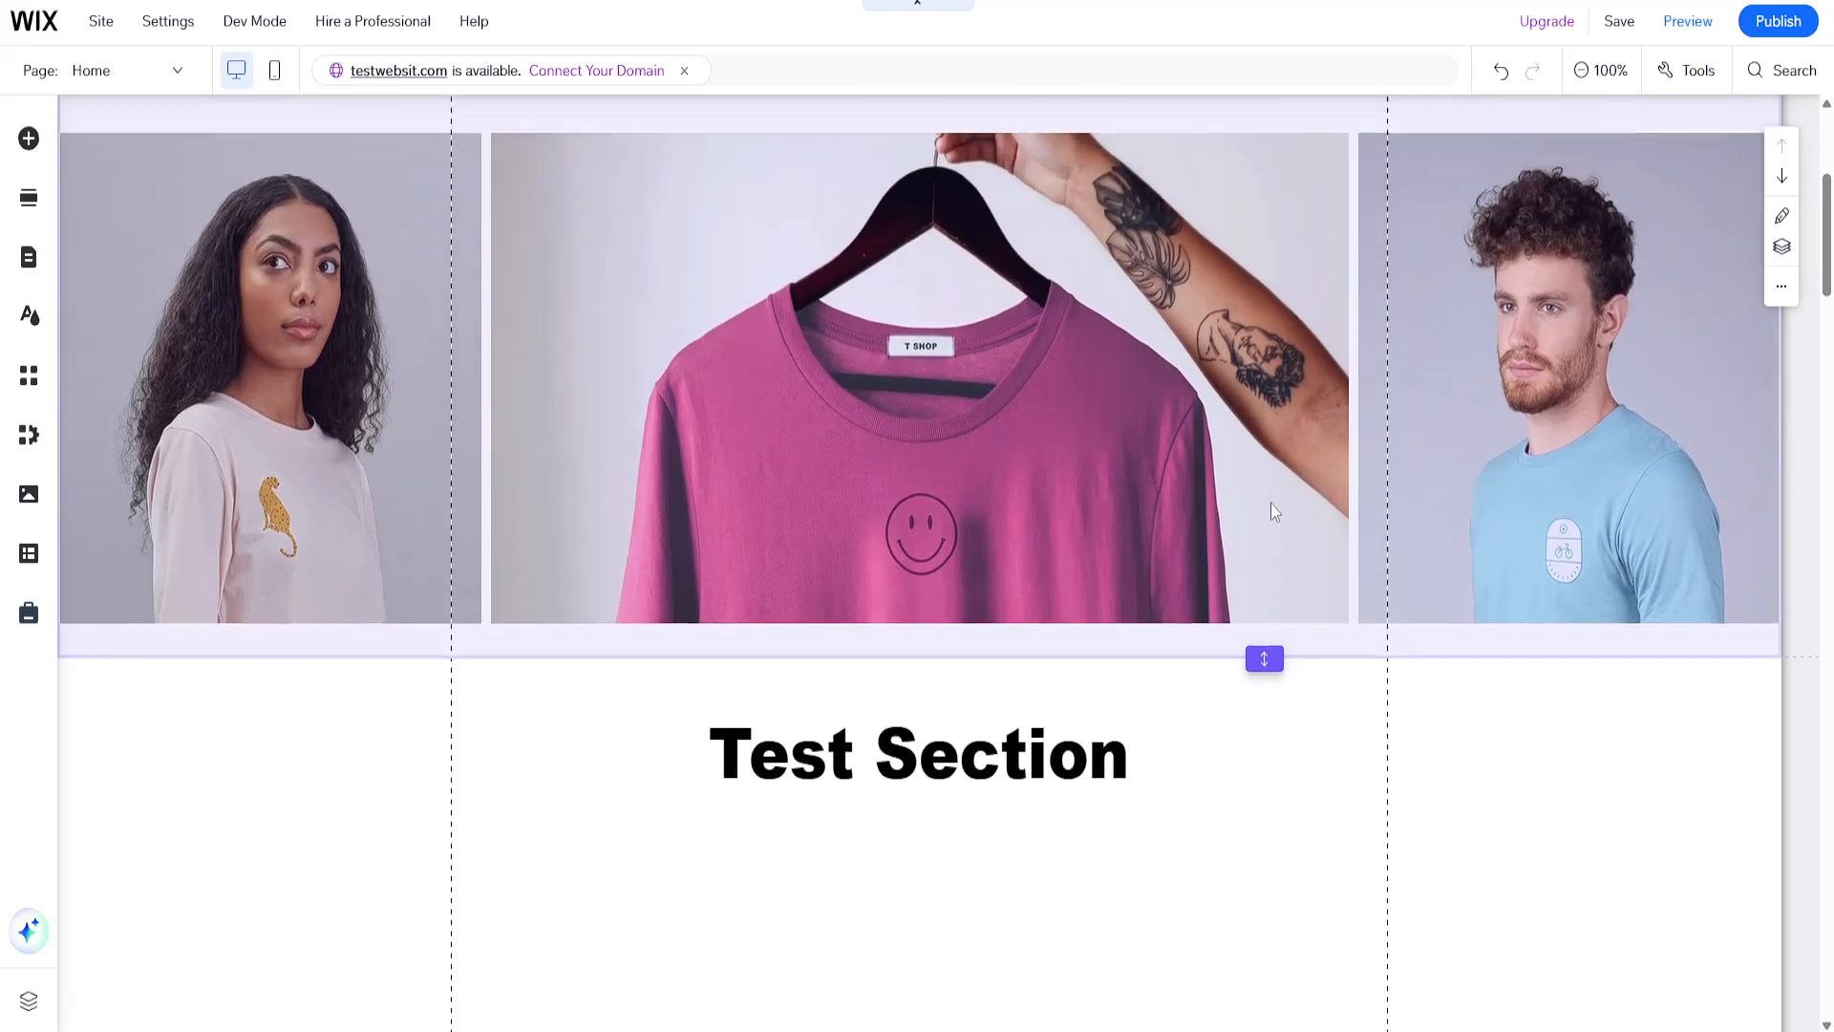
- Add the first collapsible text element to the Test Section, beneath its heading
scroll(1271, 506, down, 3)
scroll(1212, 571, down, 2)
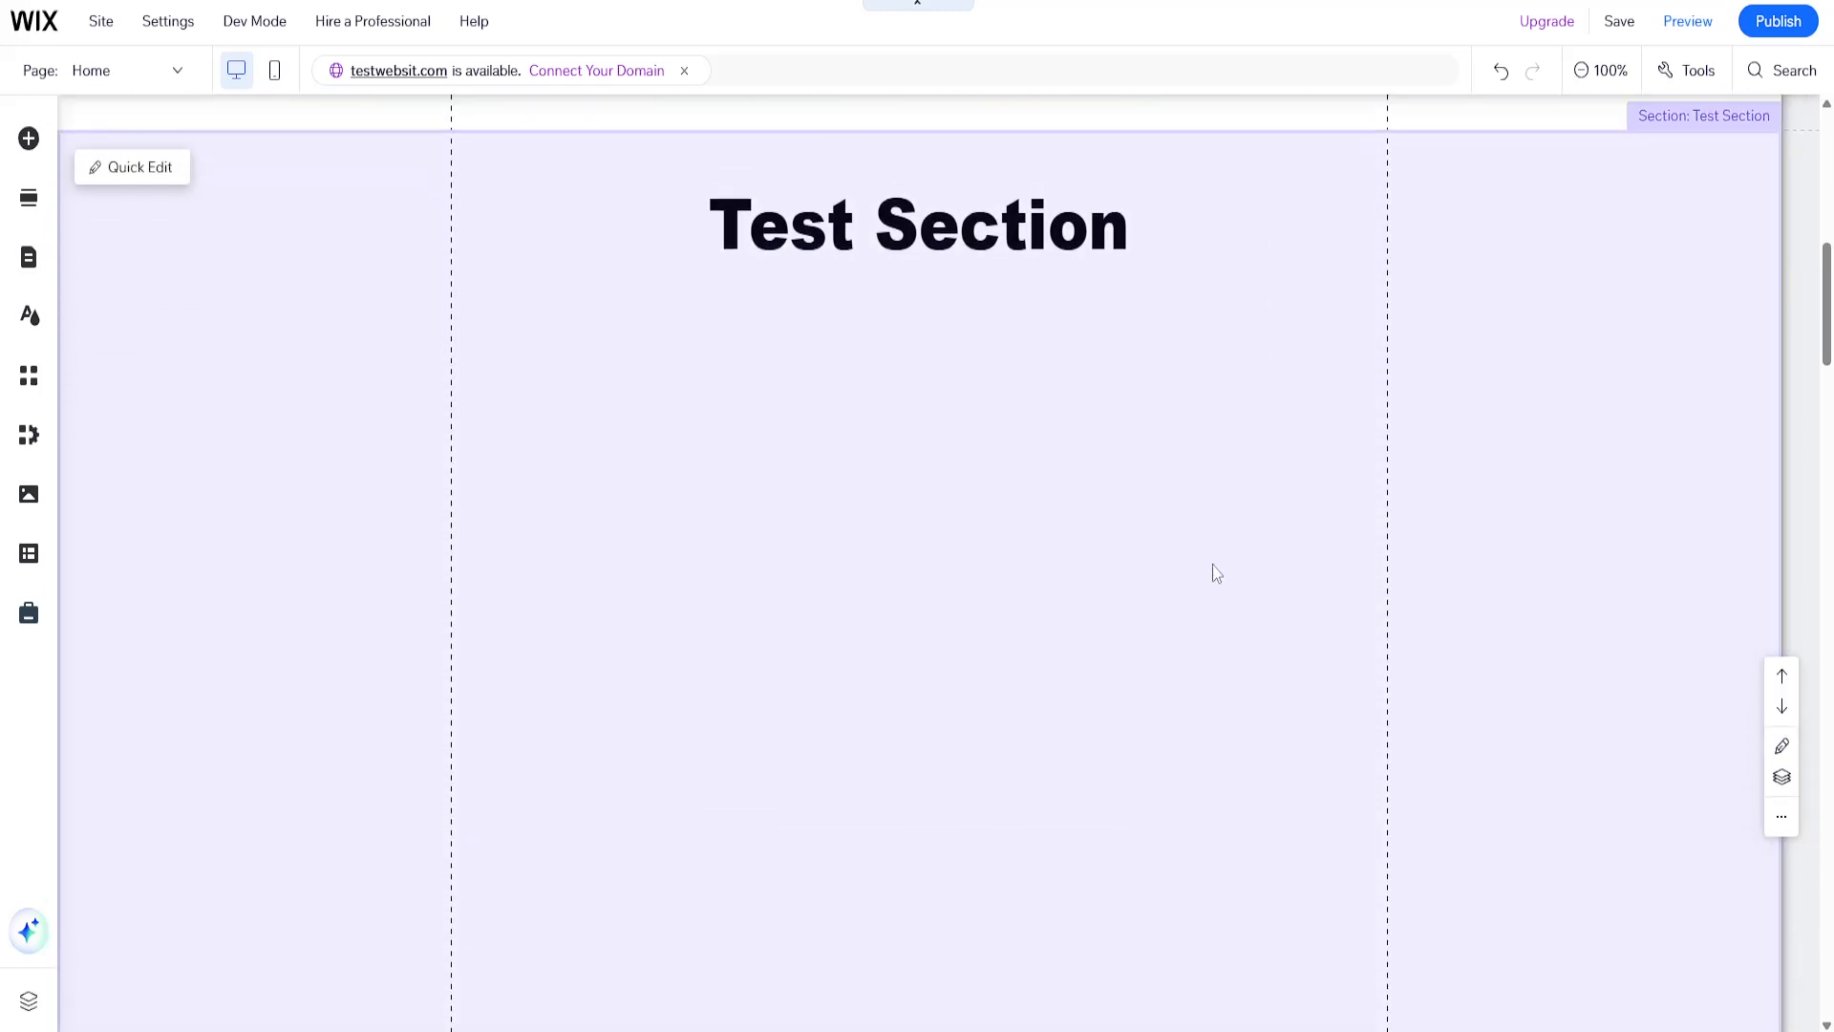
scroll(1216, 572, up, 9)
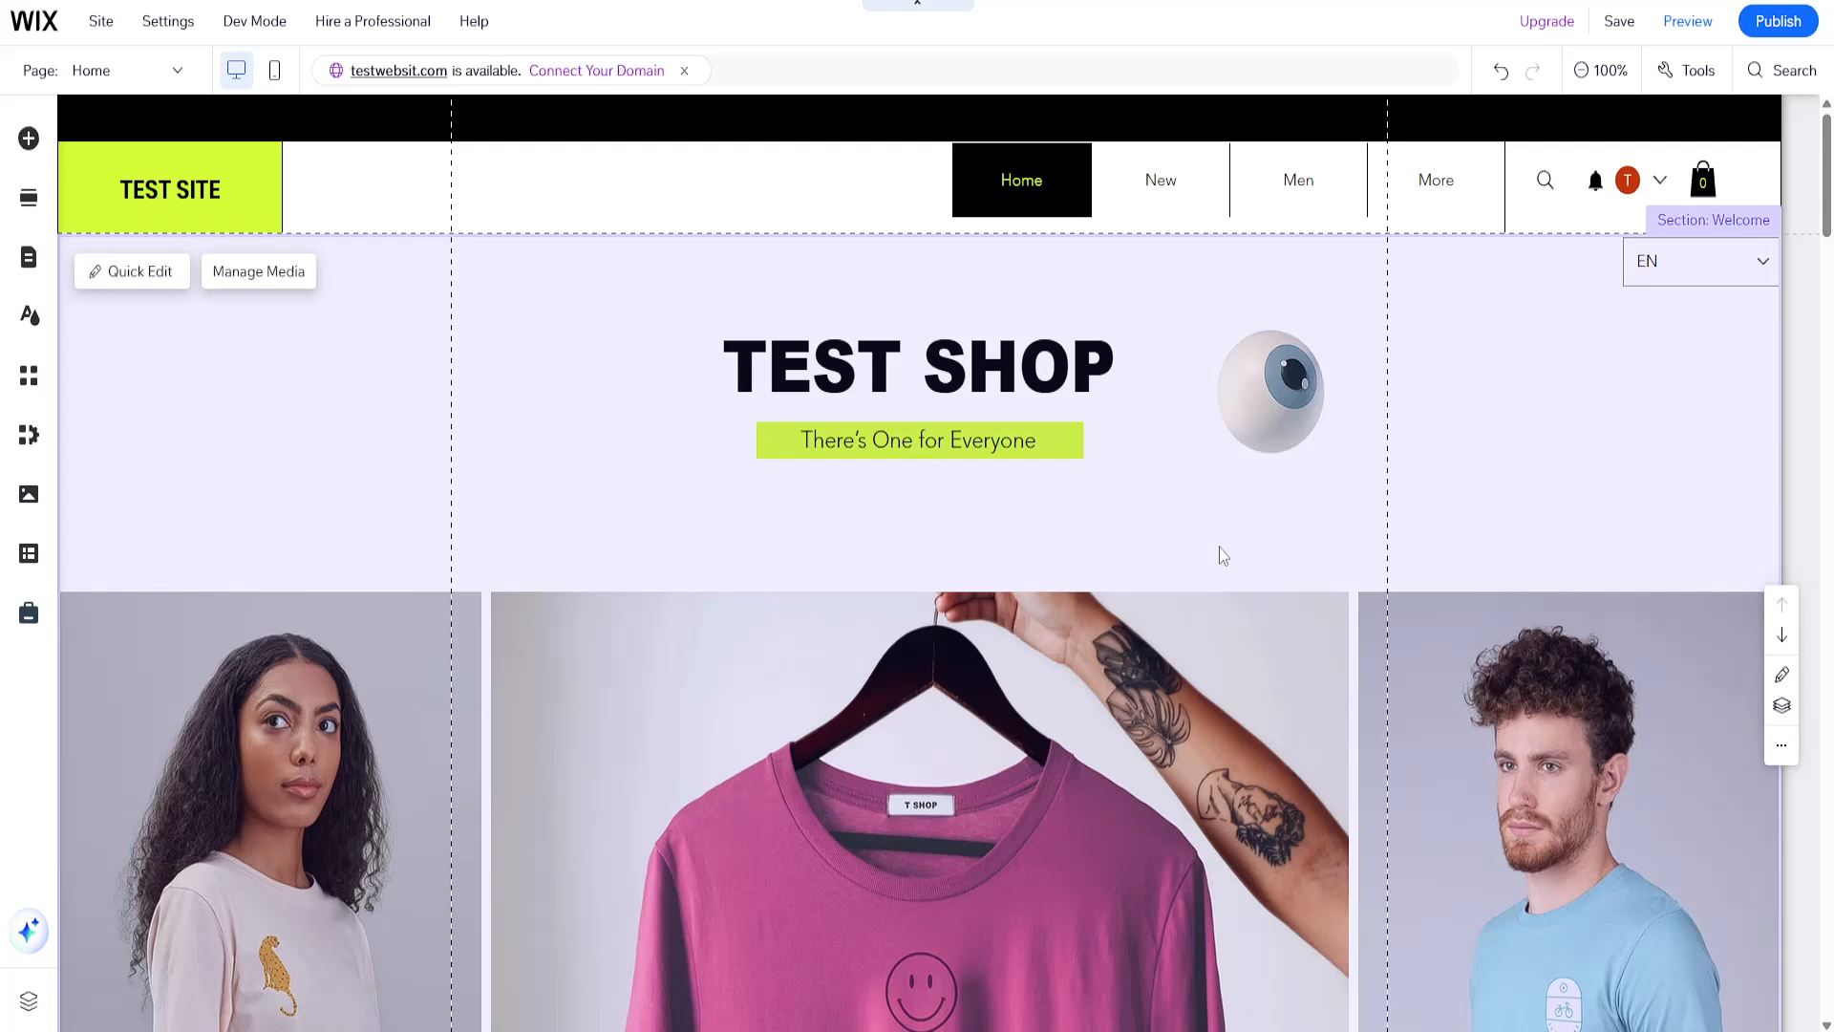
scroll(1219, 548, down, 6)
scroll(1221, 552, down, 3)
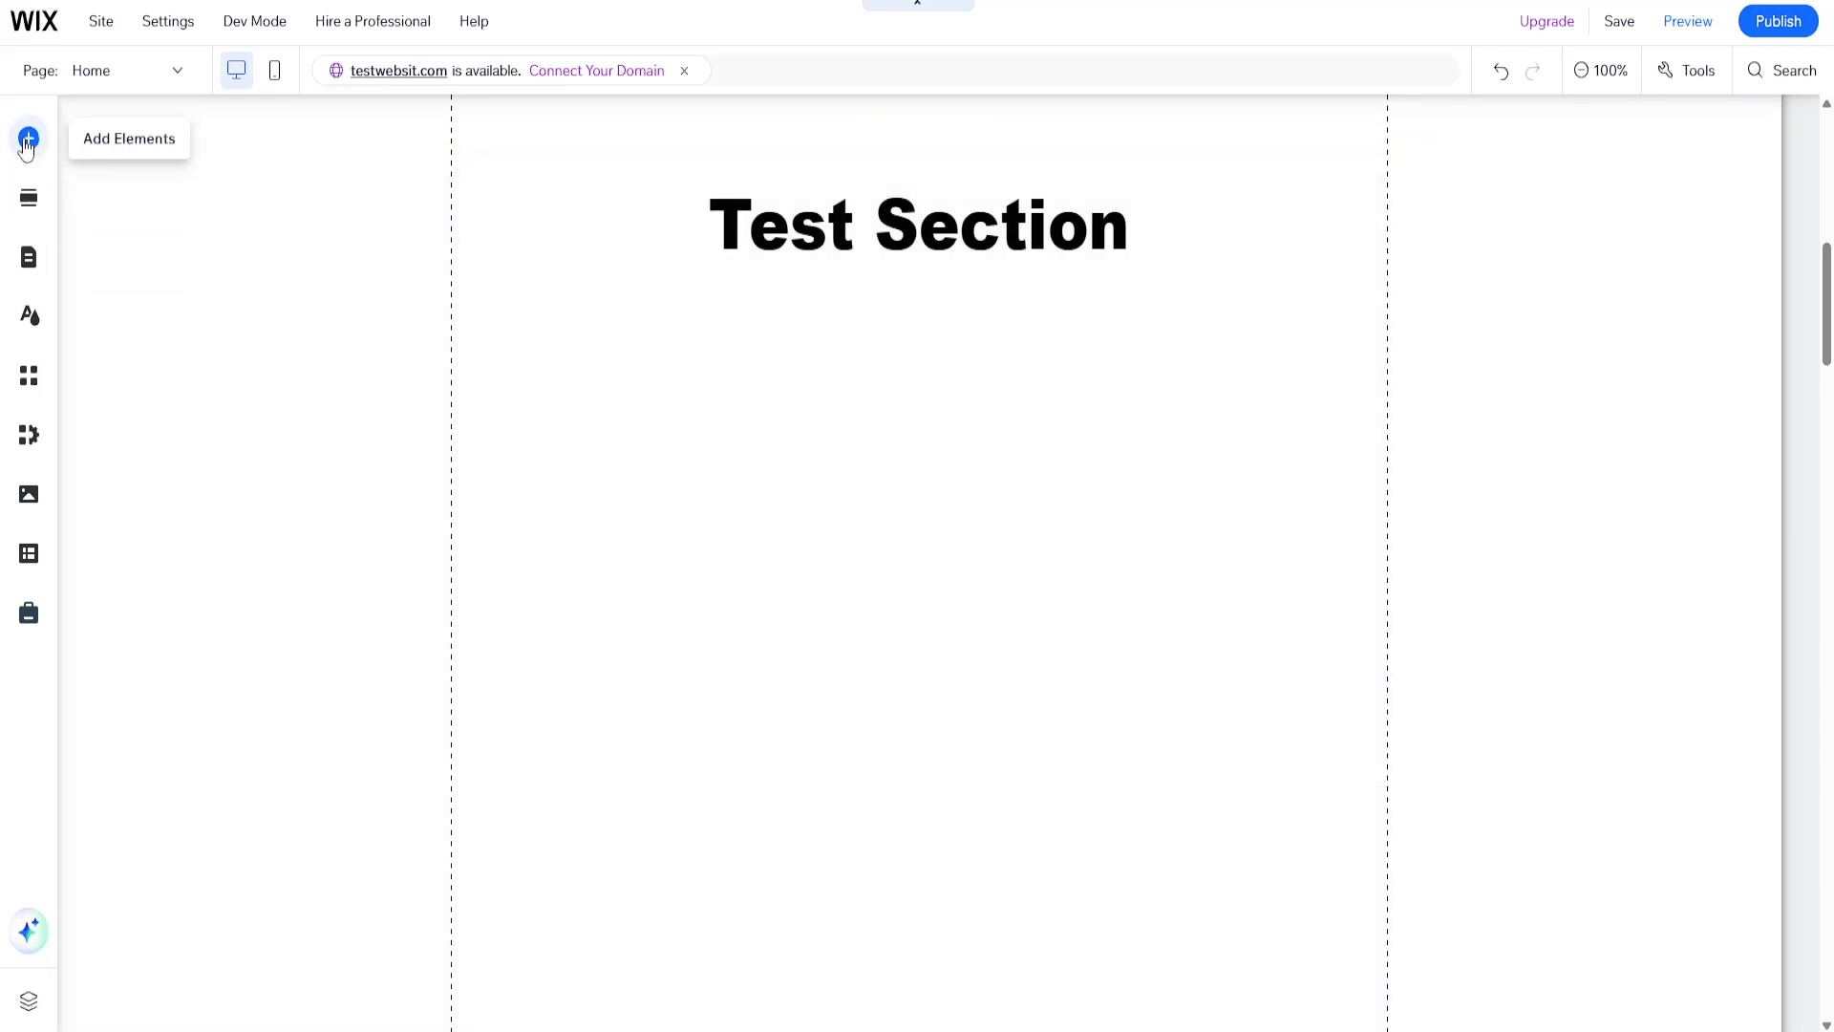
click(26, 142)
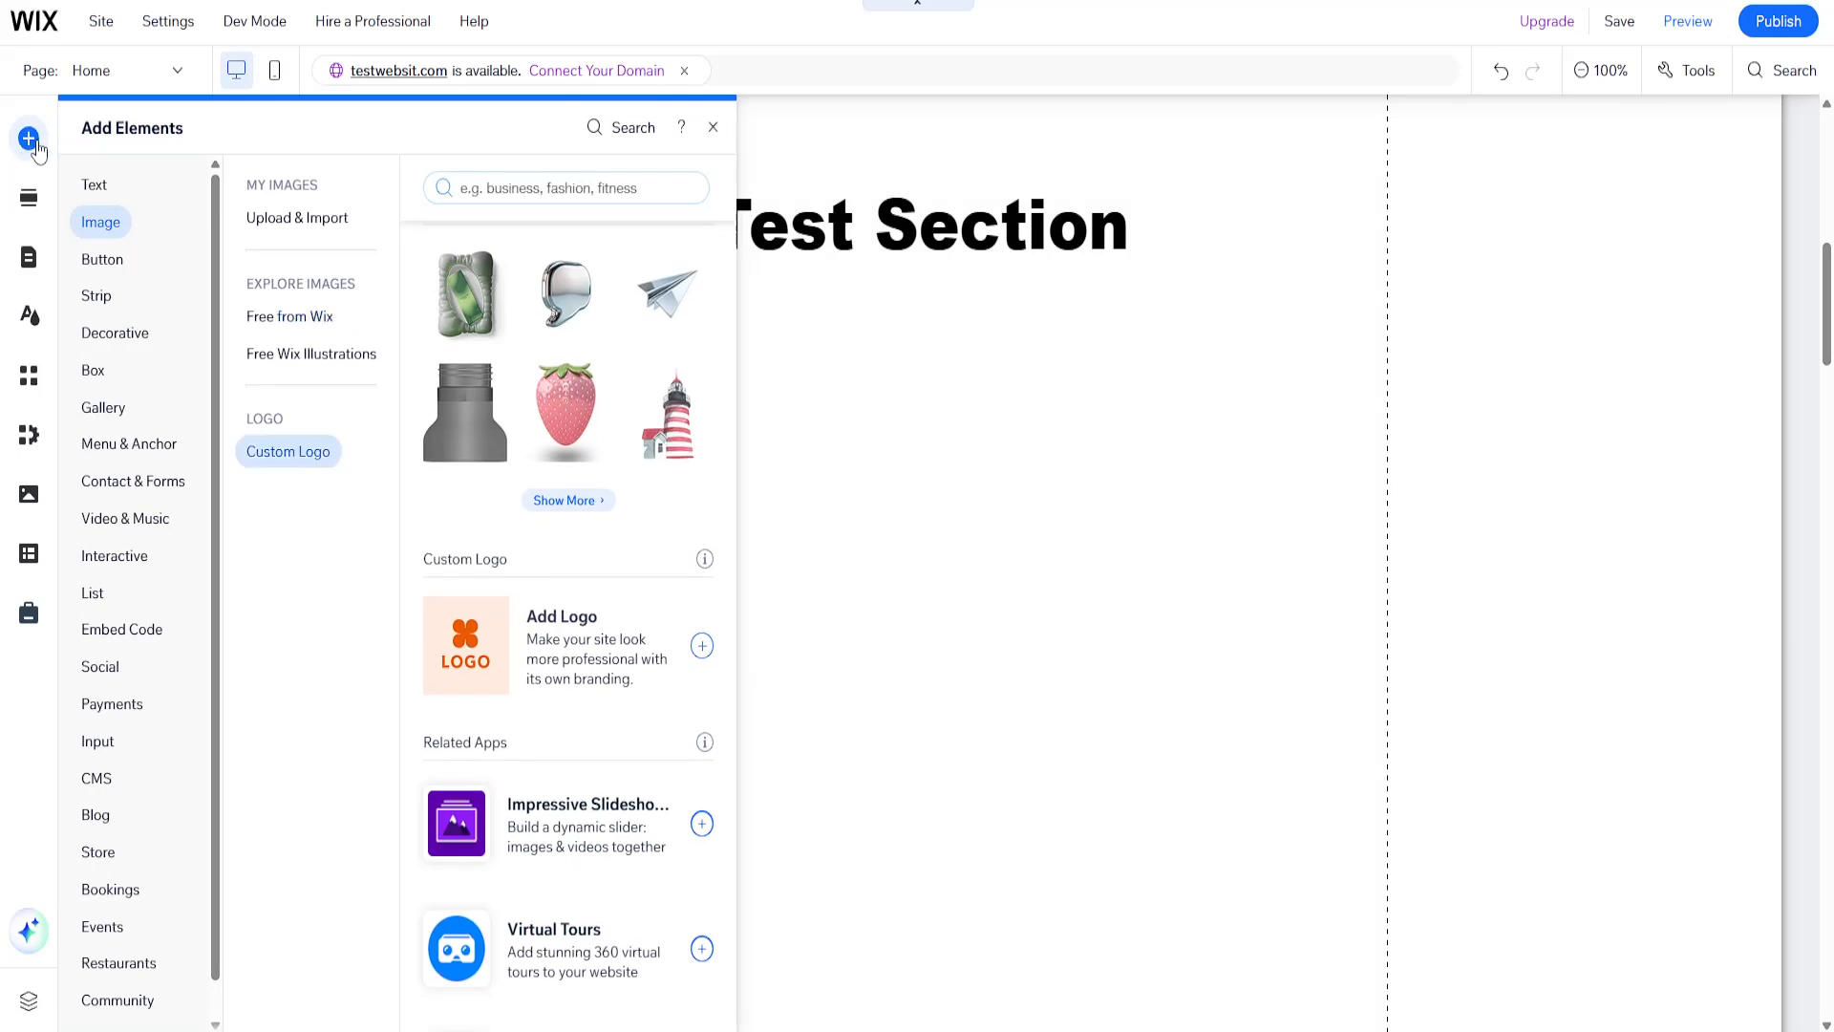
click(103, 187)
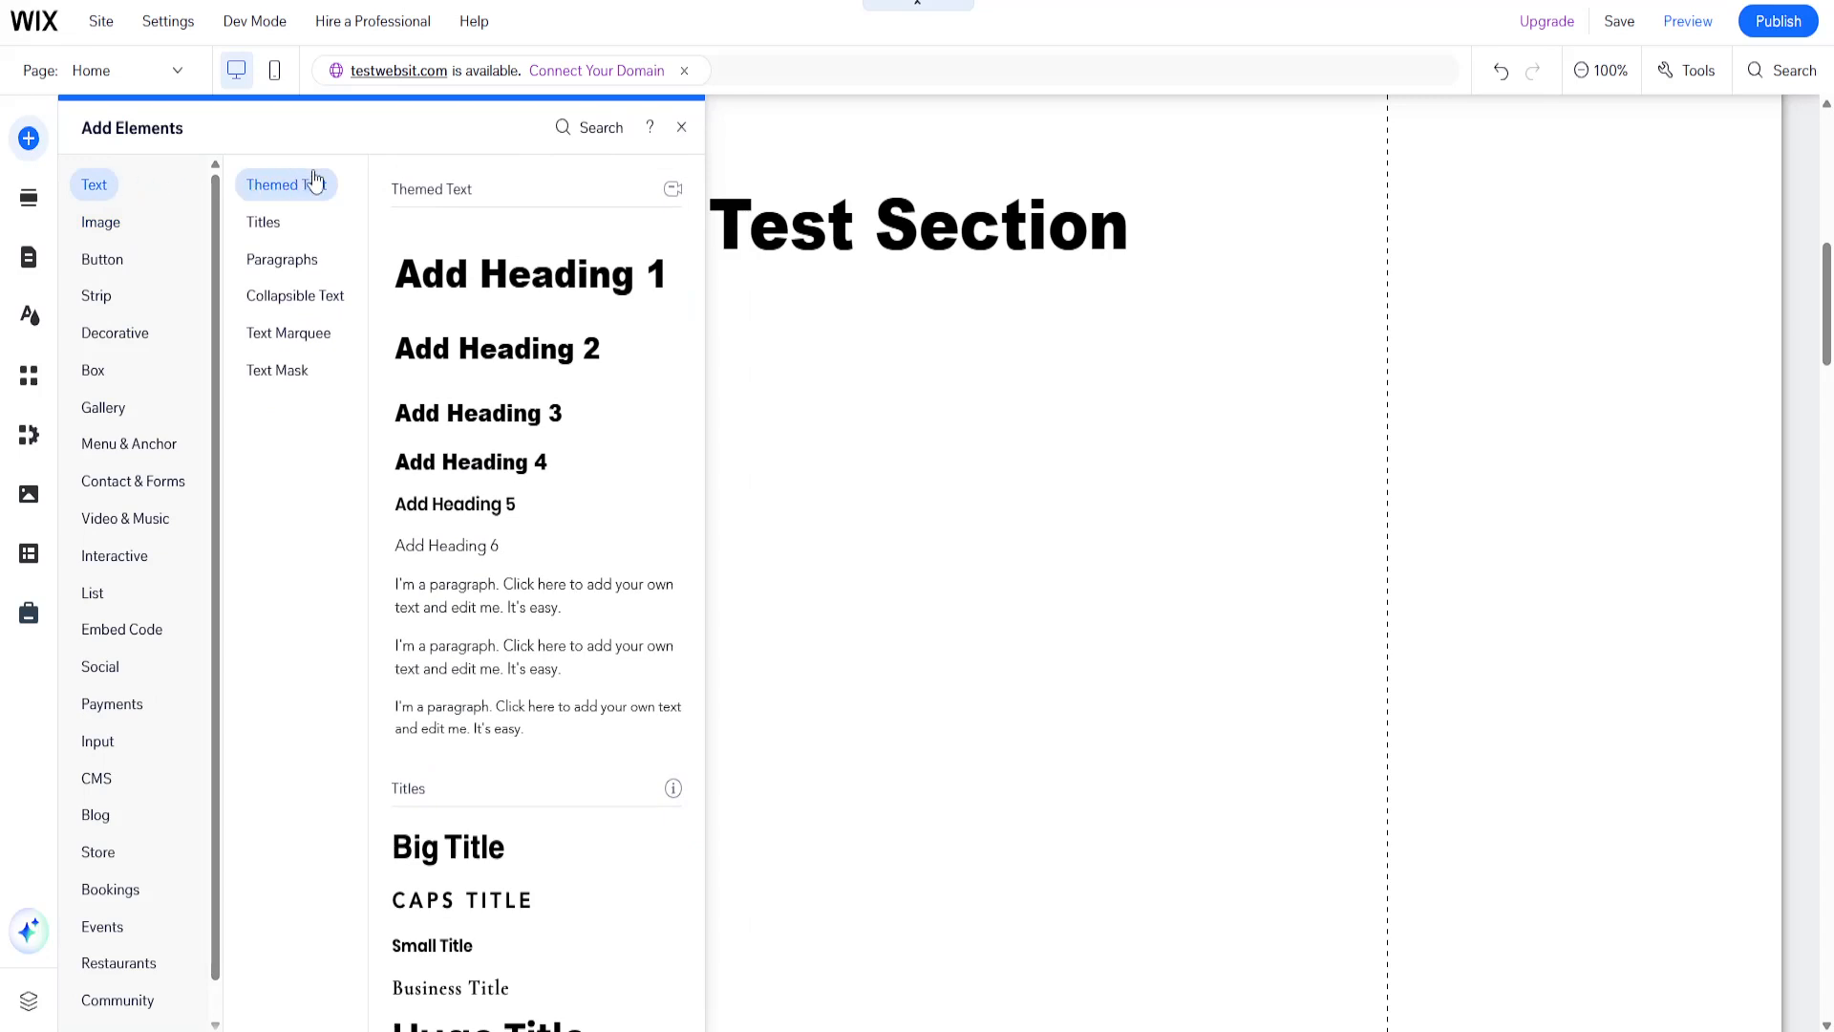
click(307, 302)
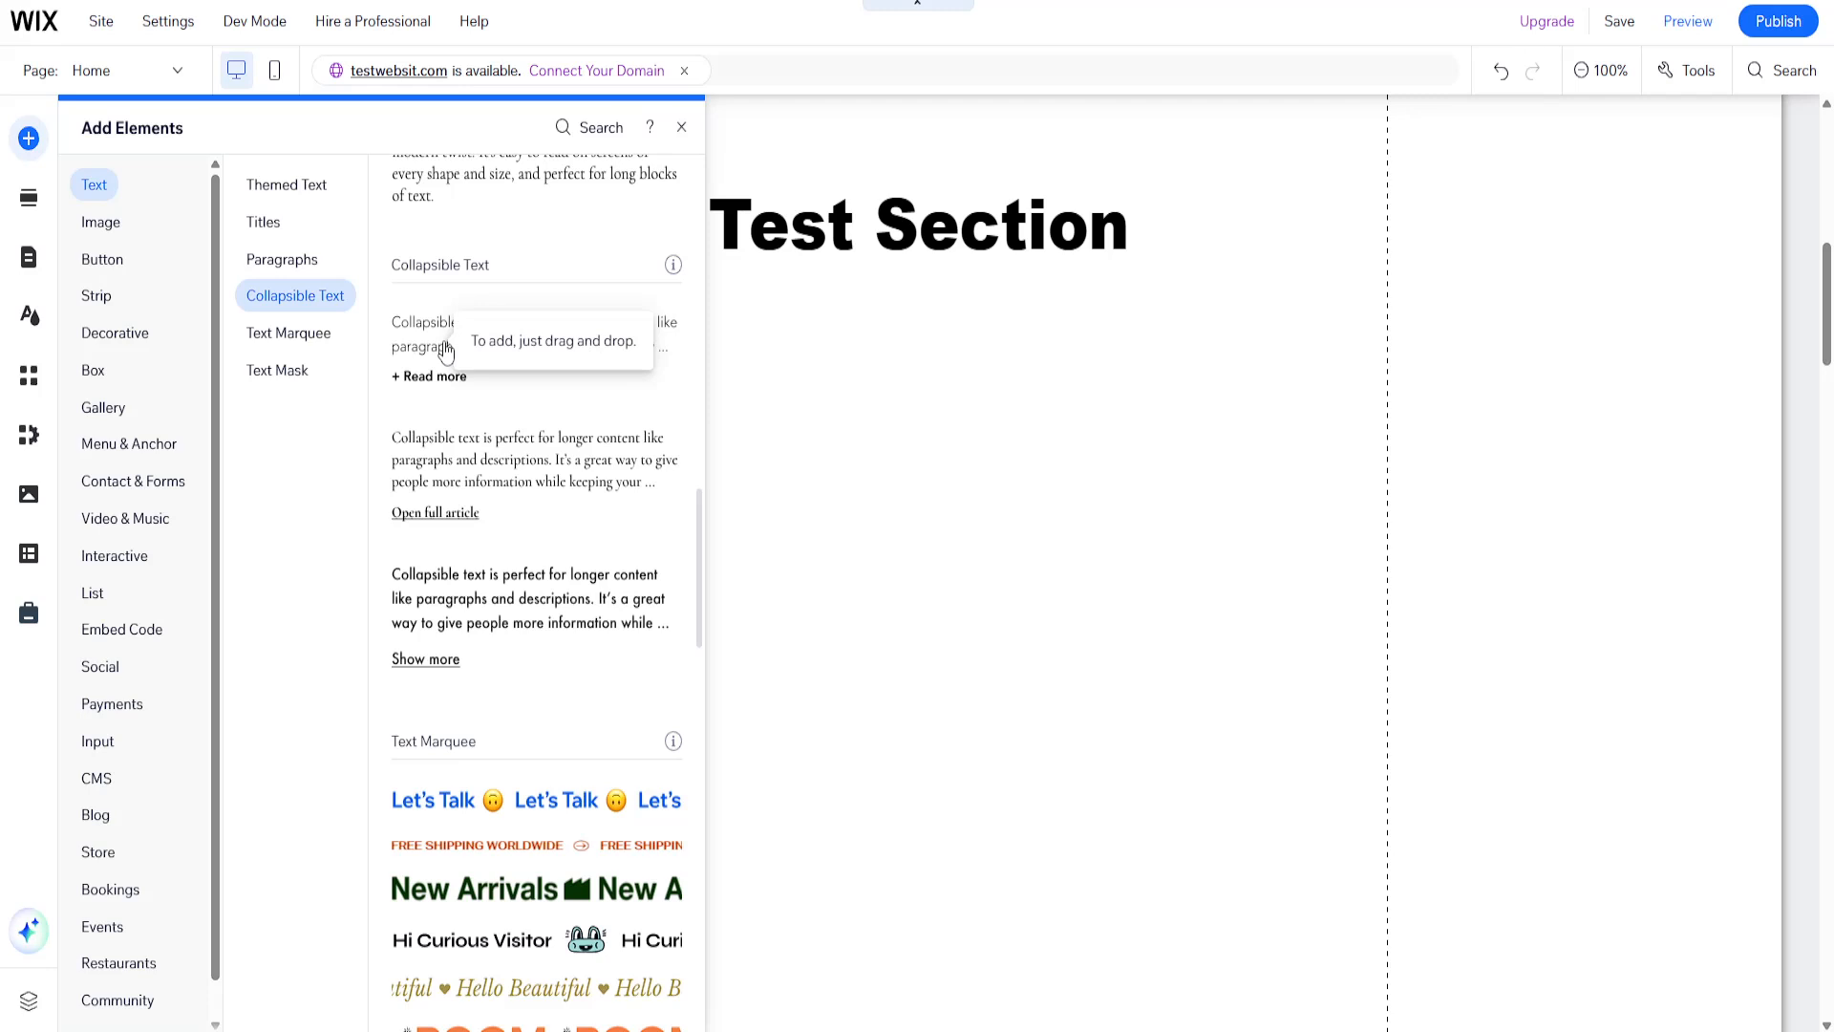
drag(446, 352, 582, 360)
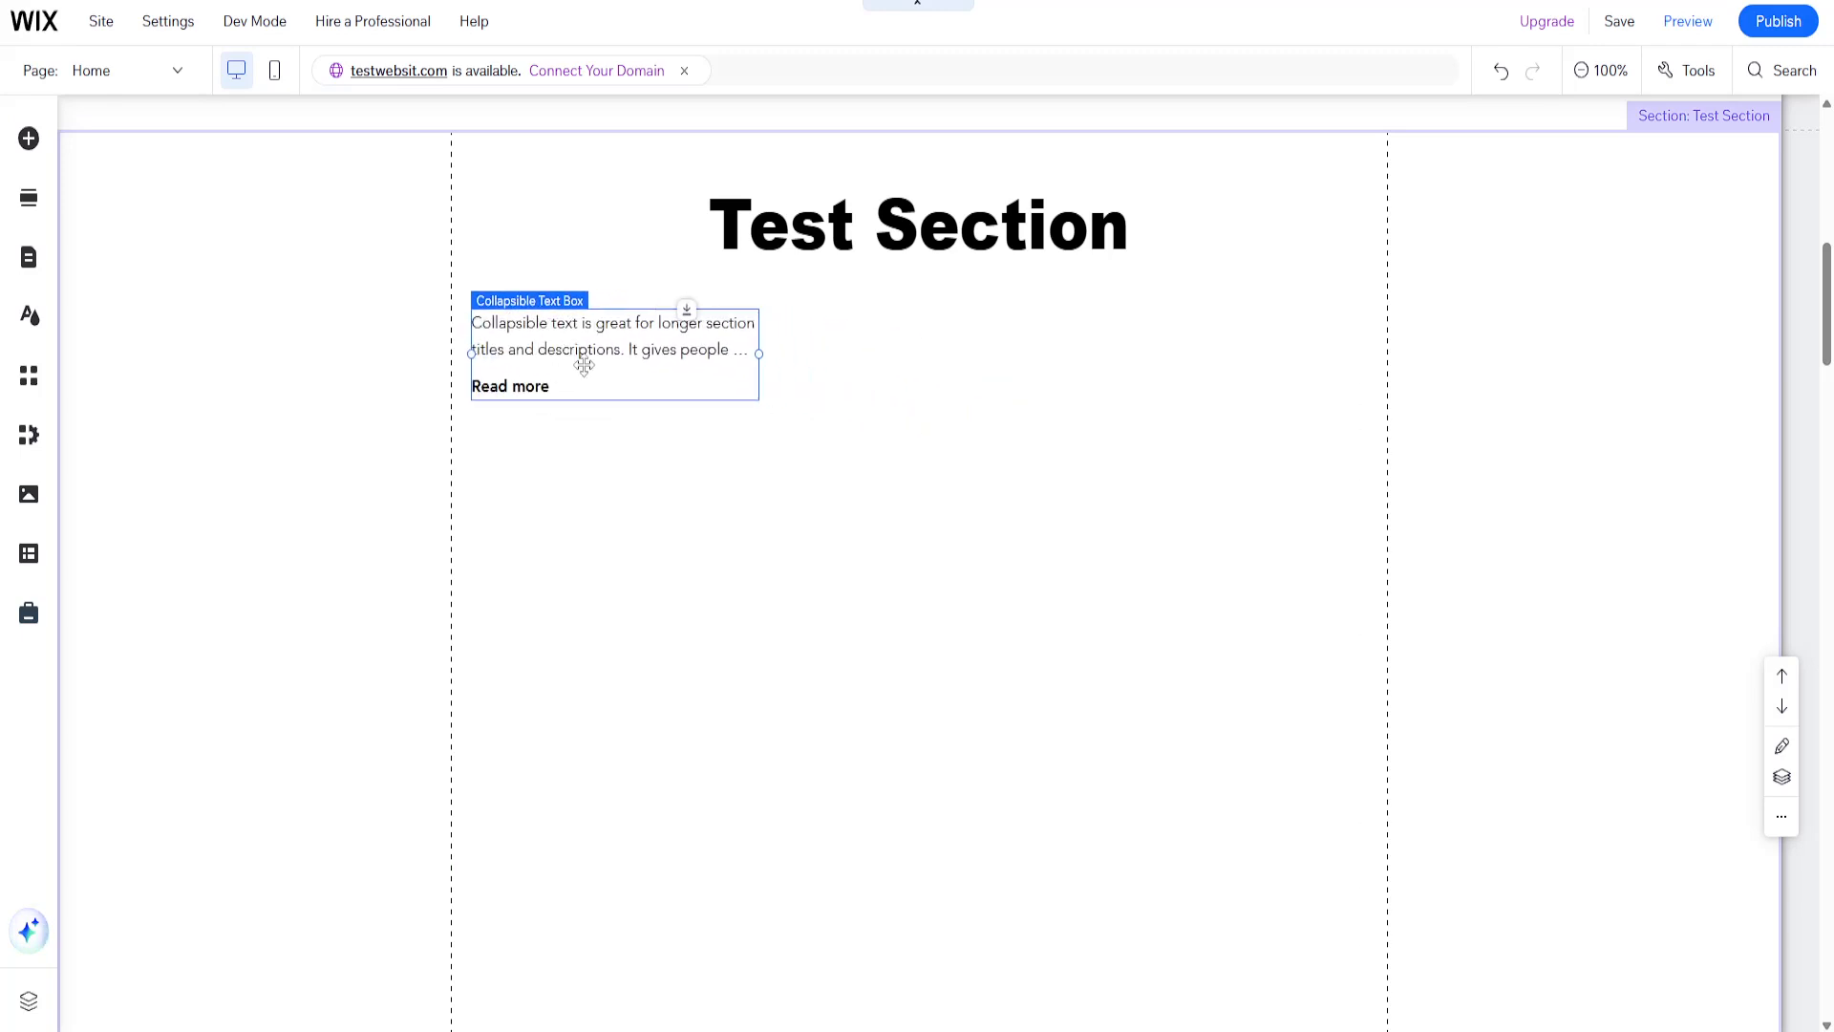
- Widen the collapsible text box and move it so that it sits roughly centred beneath the Test Section heading
click(763, 360)
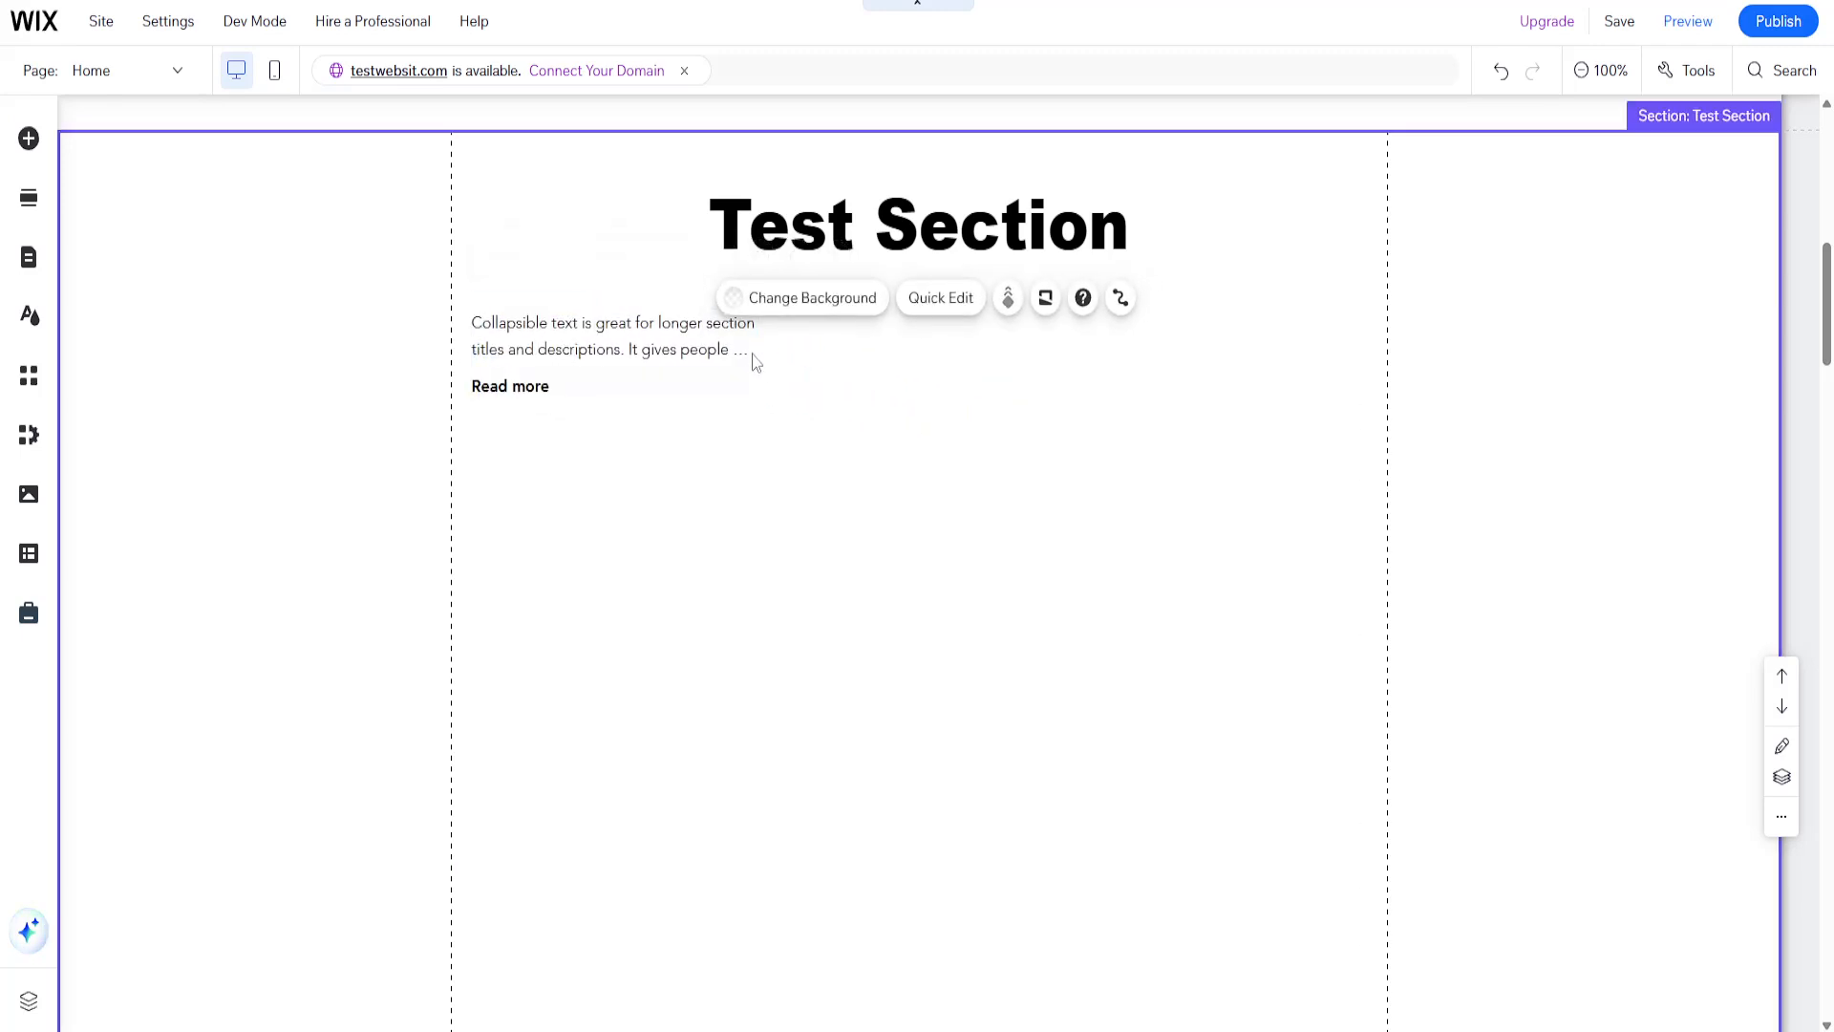
click(745, 350)
drag(760, 354, 800, 369)
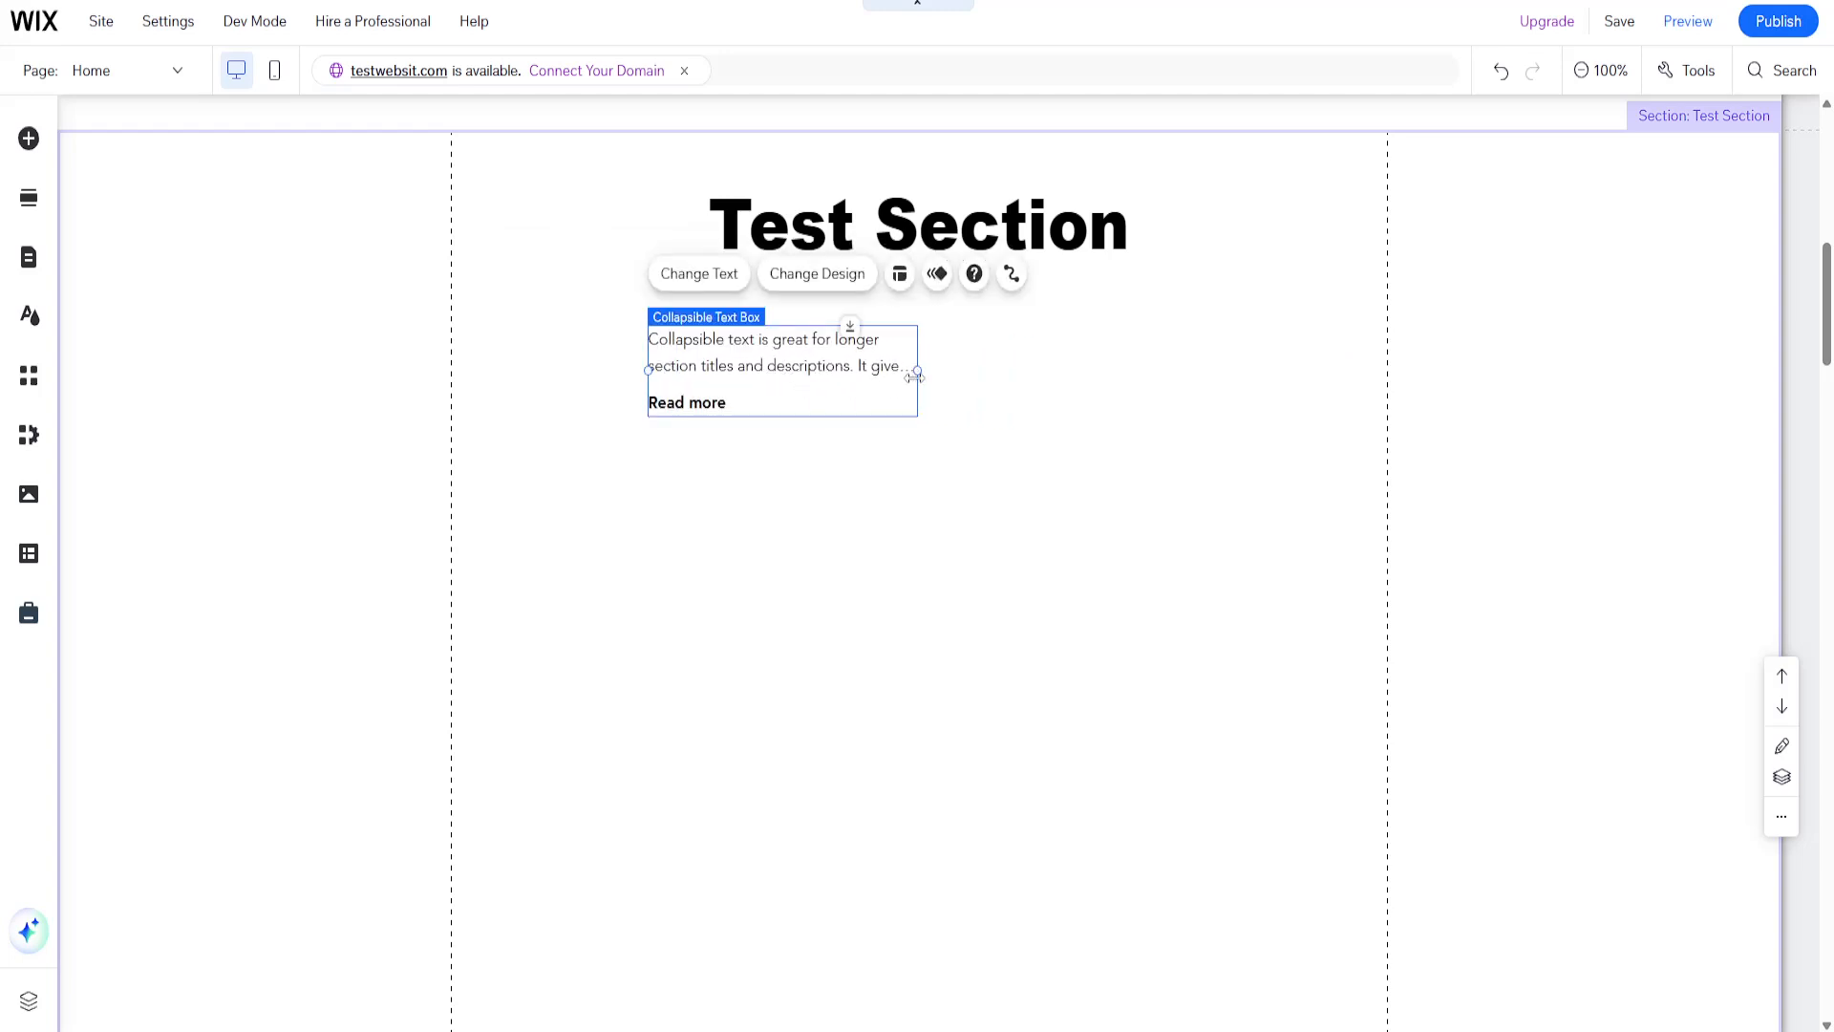
drag(920, 371, 1165, 372)
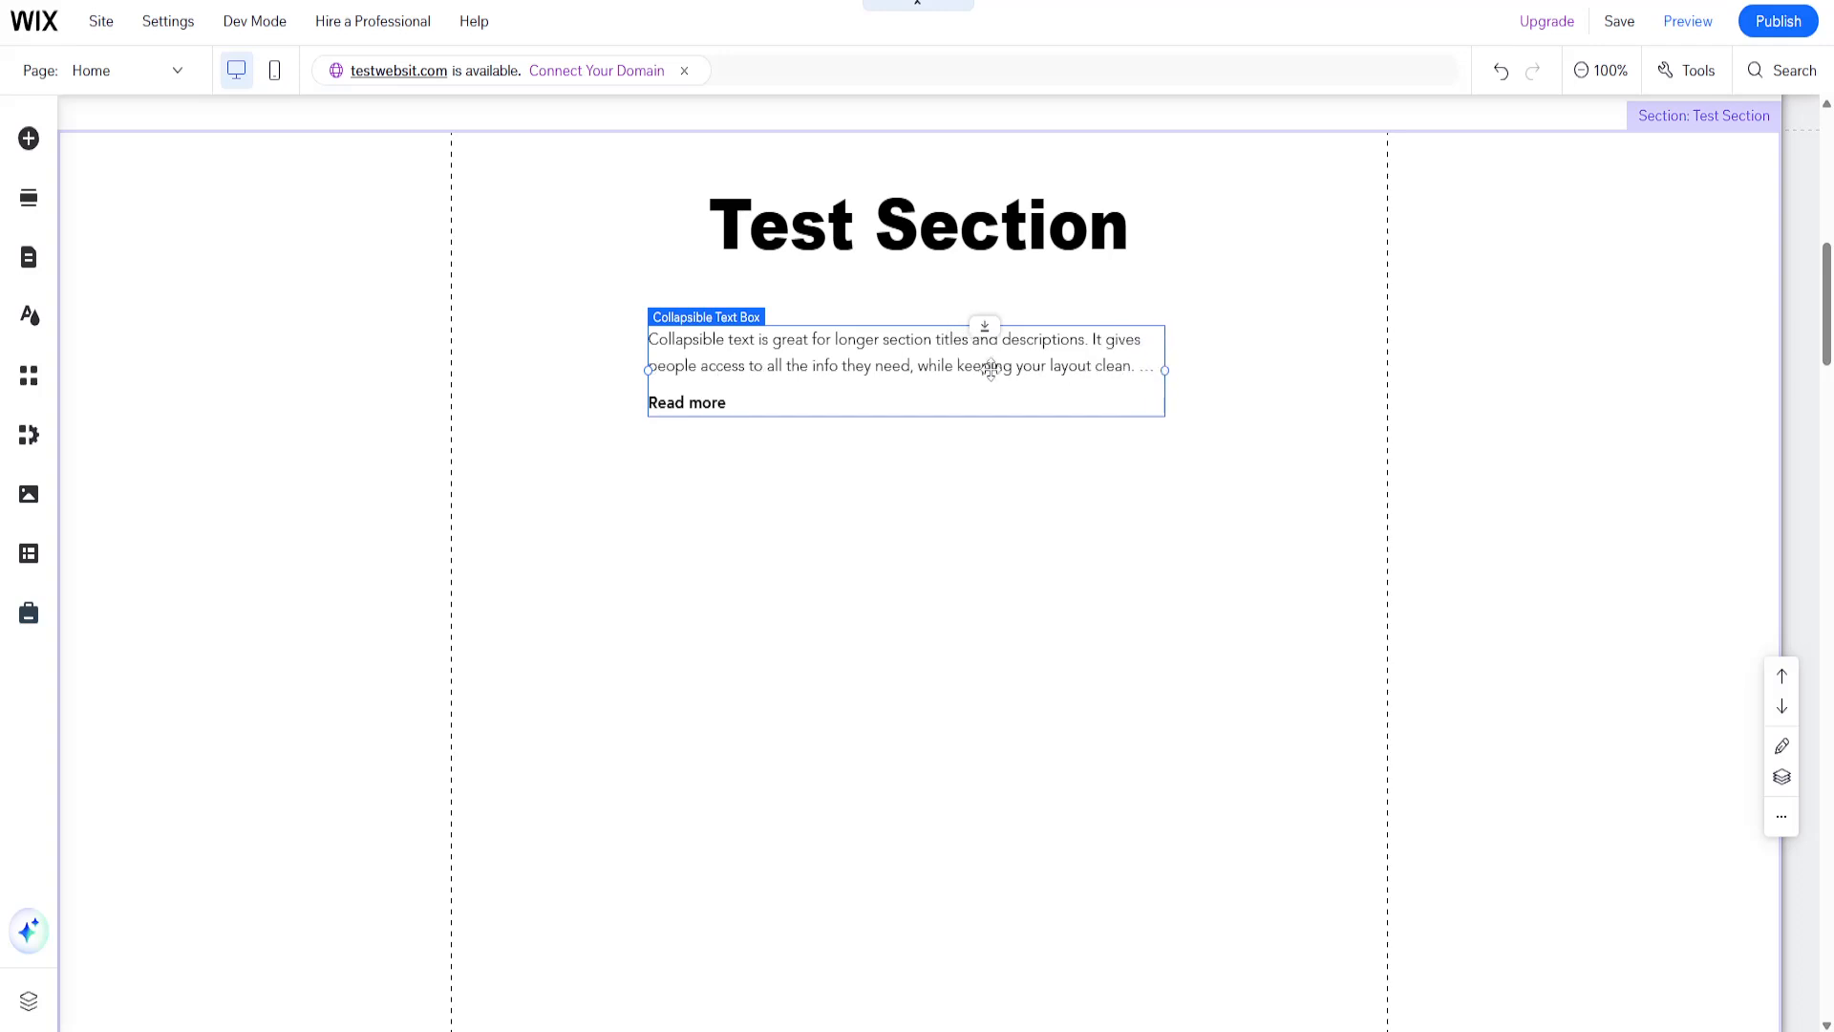
drag(955, 372, 959, 381)
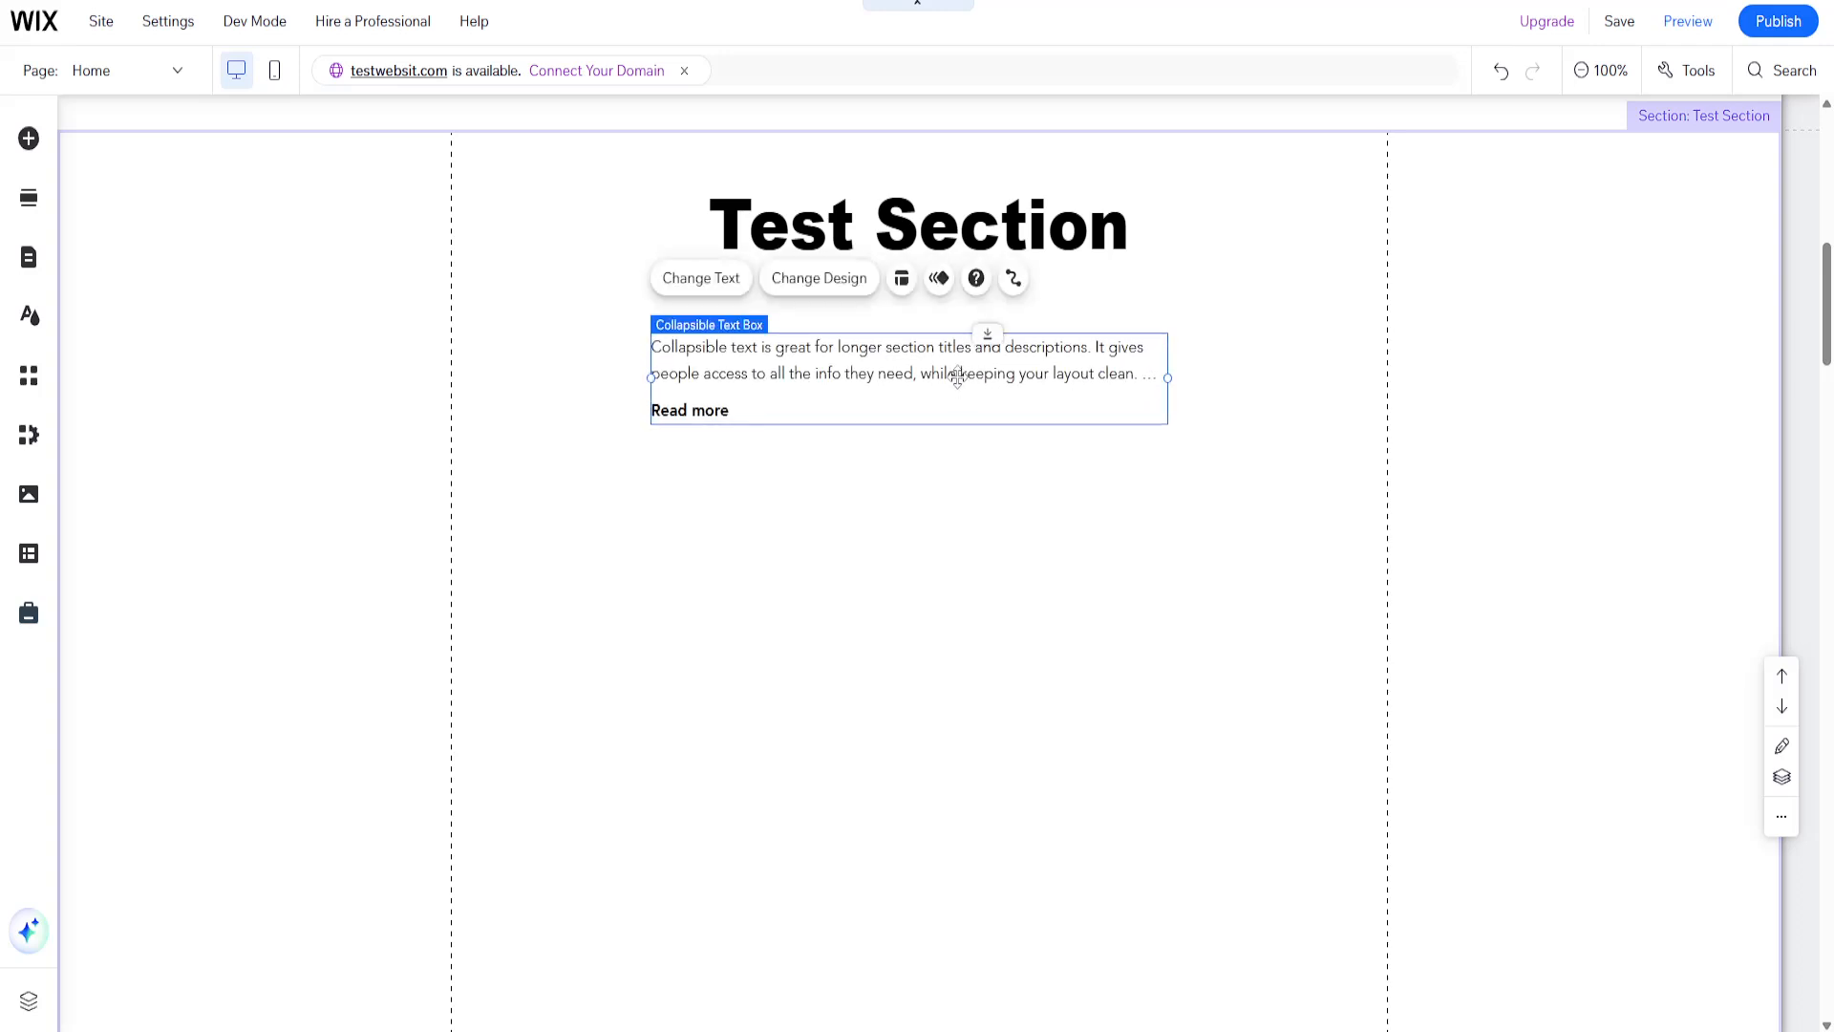
- Open the collapsible text's layout settings and try the Show All appearance before returning to Collapsed
click(904, 285)
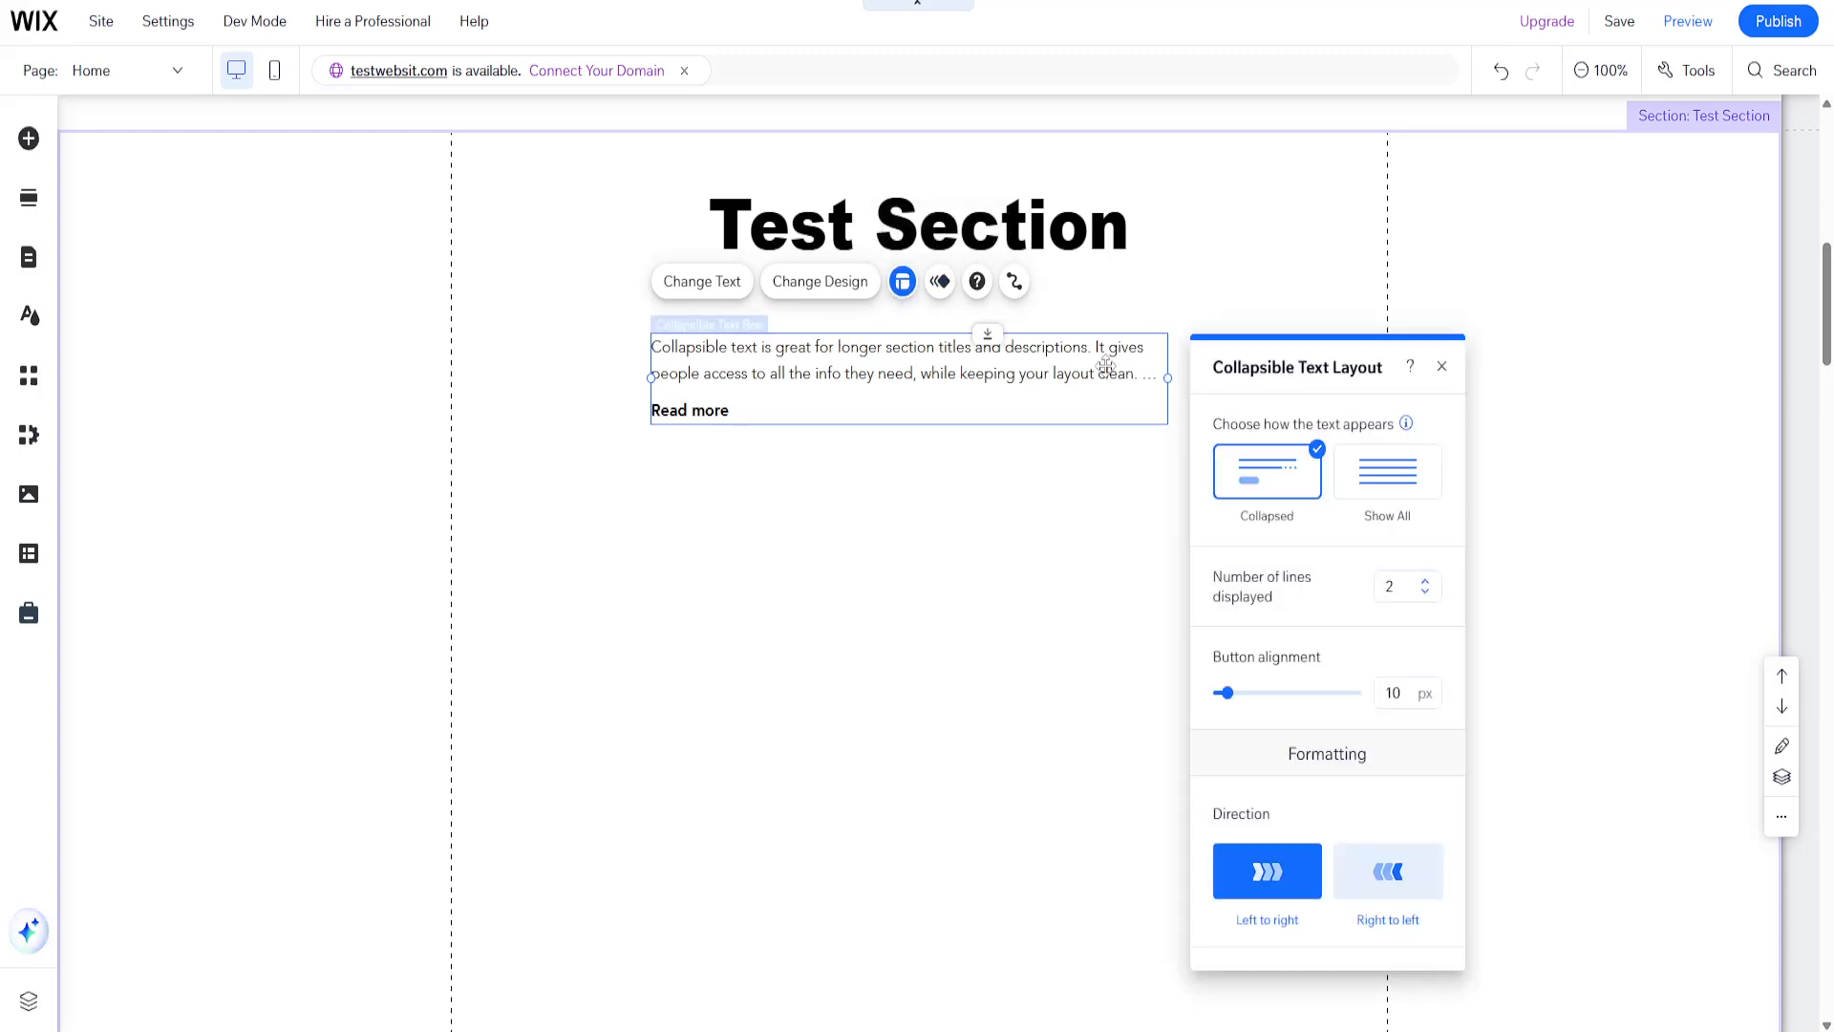
click(1400, 485)
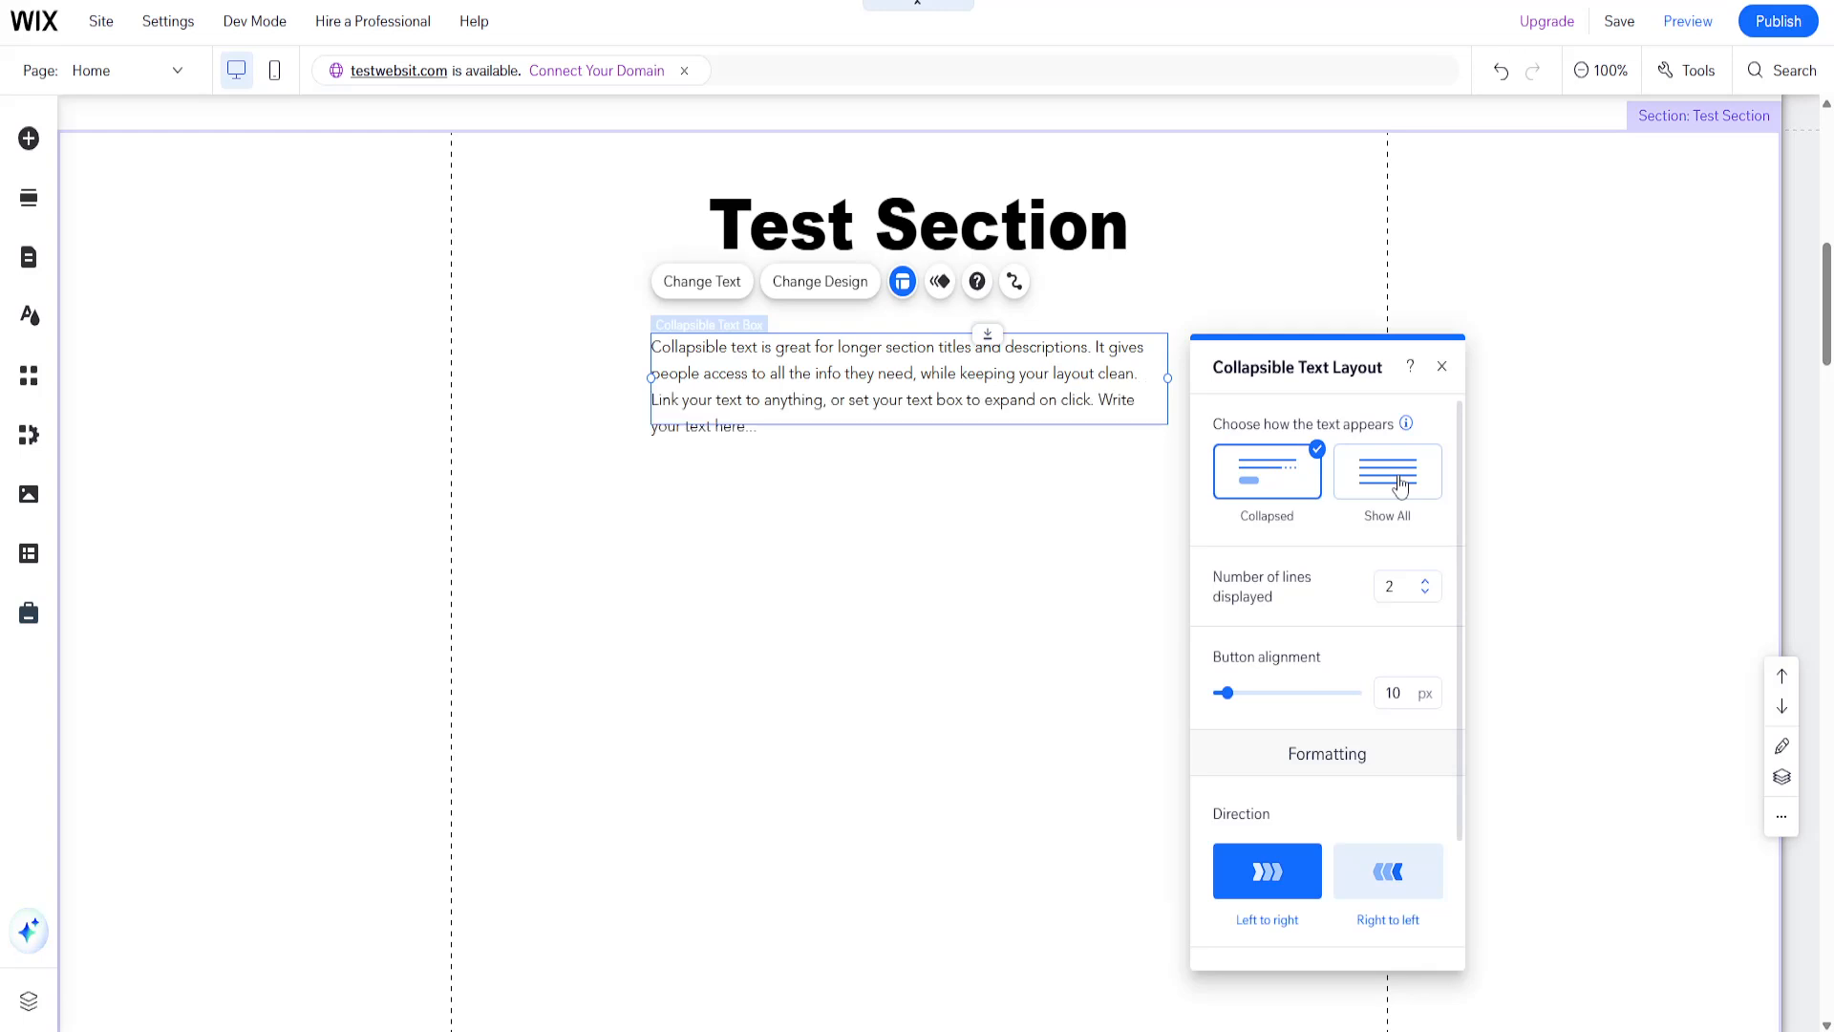
click(1257, 477)
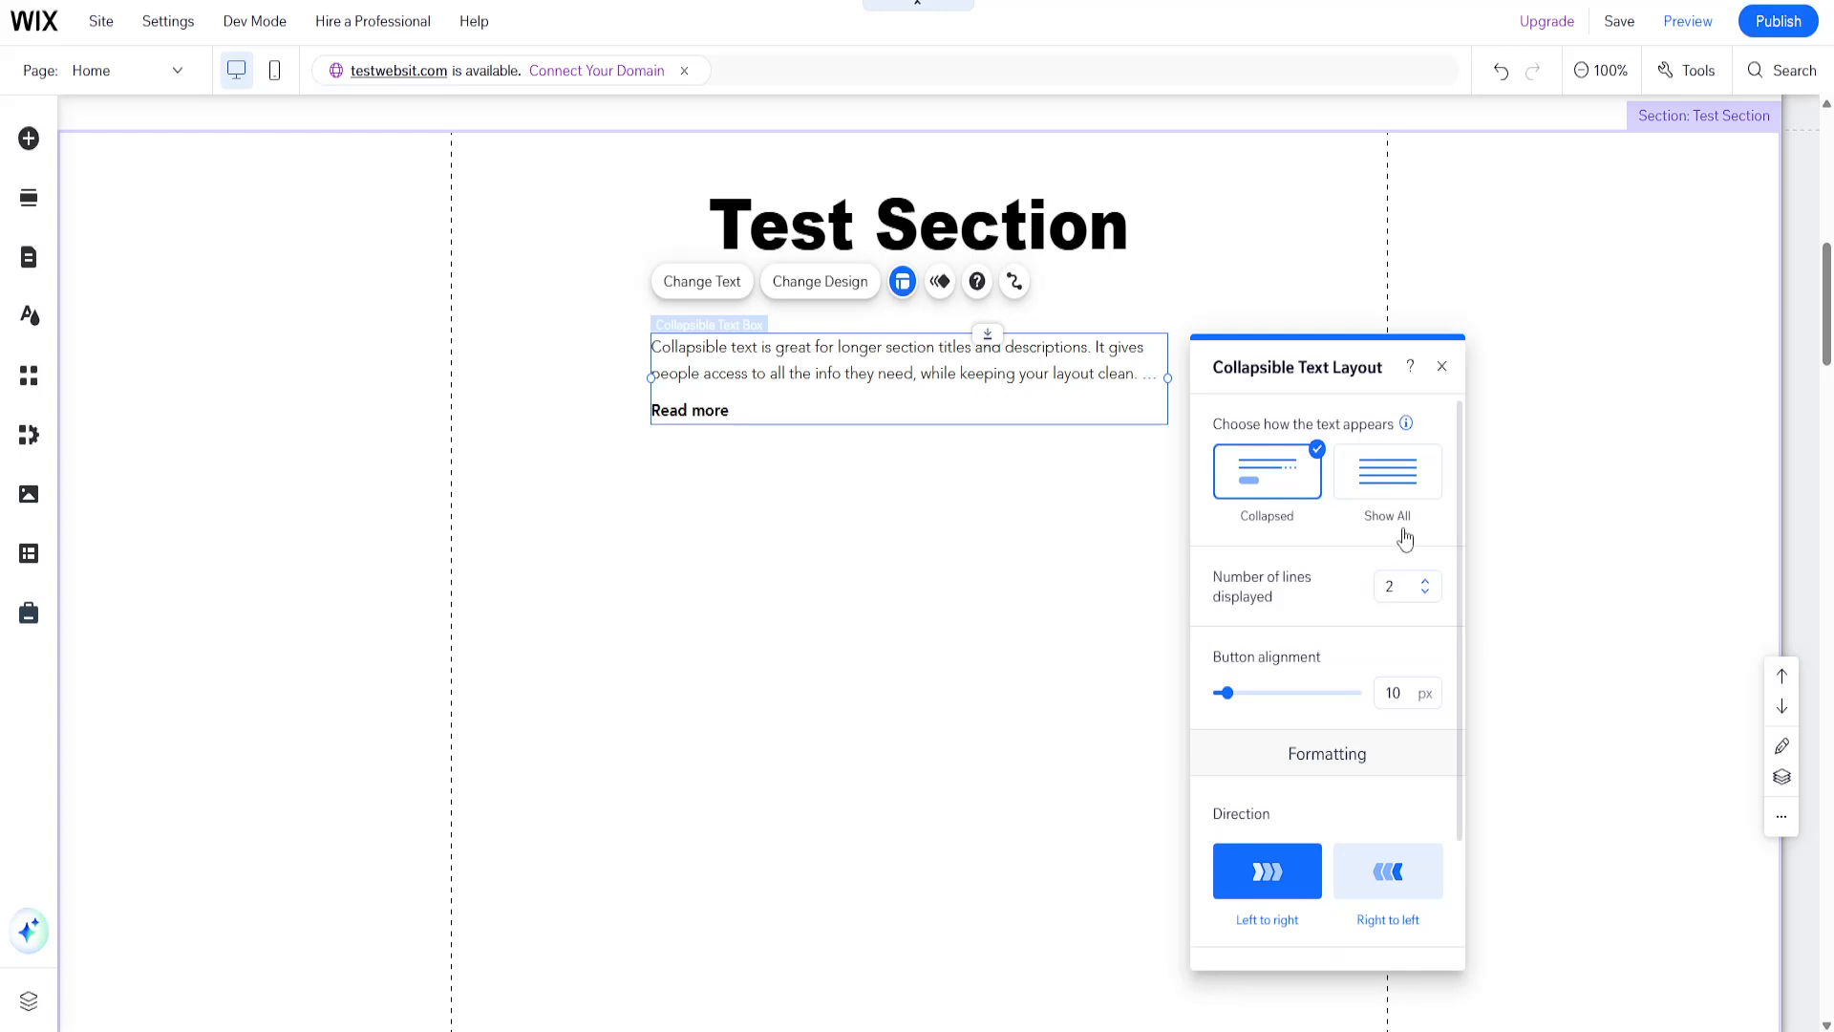
- Try 1, 3 and 33 as the number of lines displayed in the collapsible text, and return it to 2
click(1408, 583)
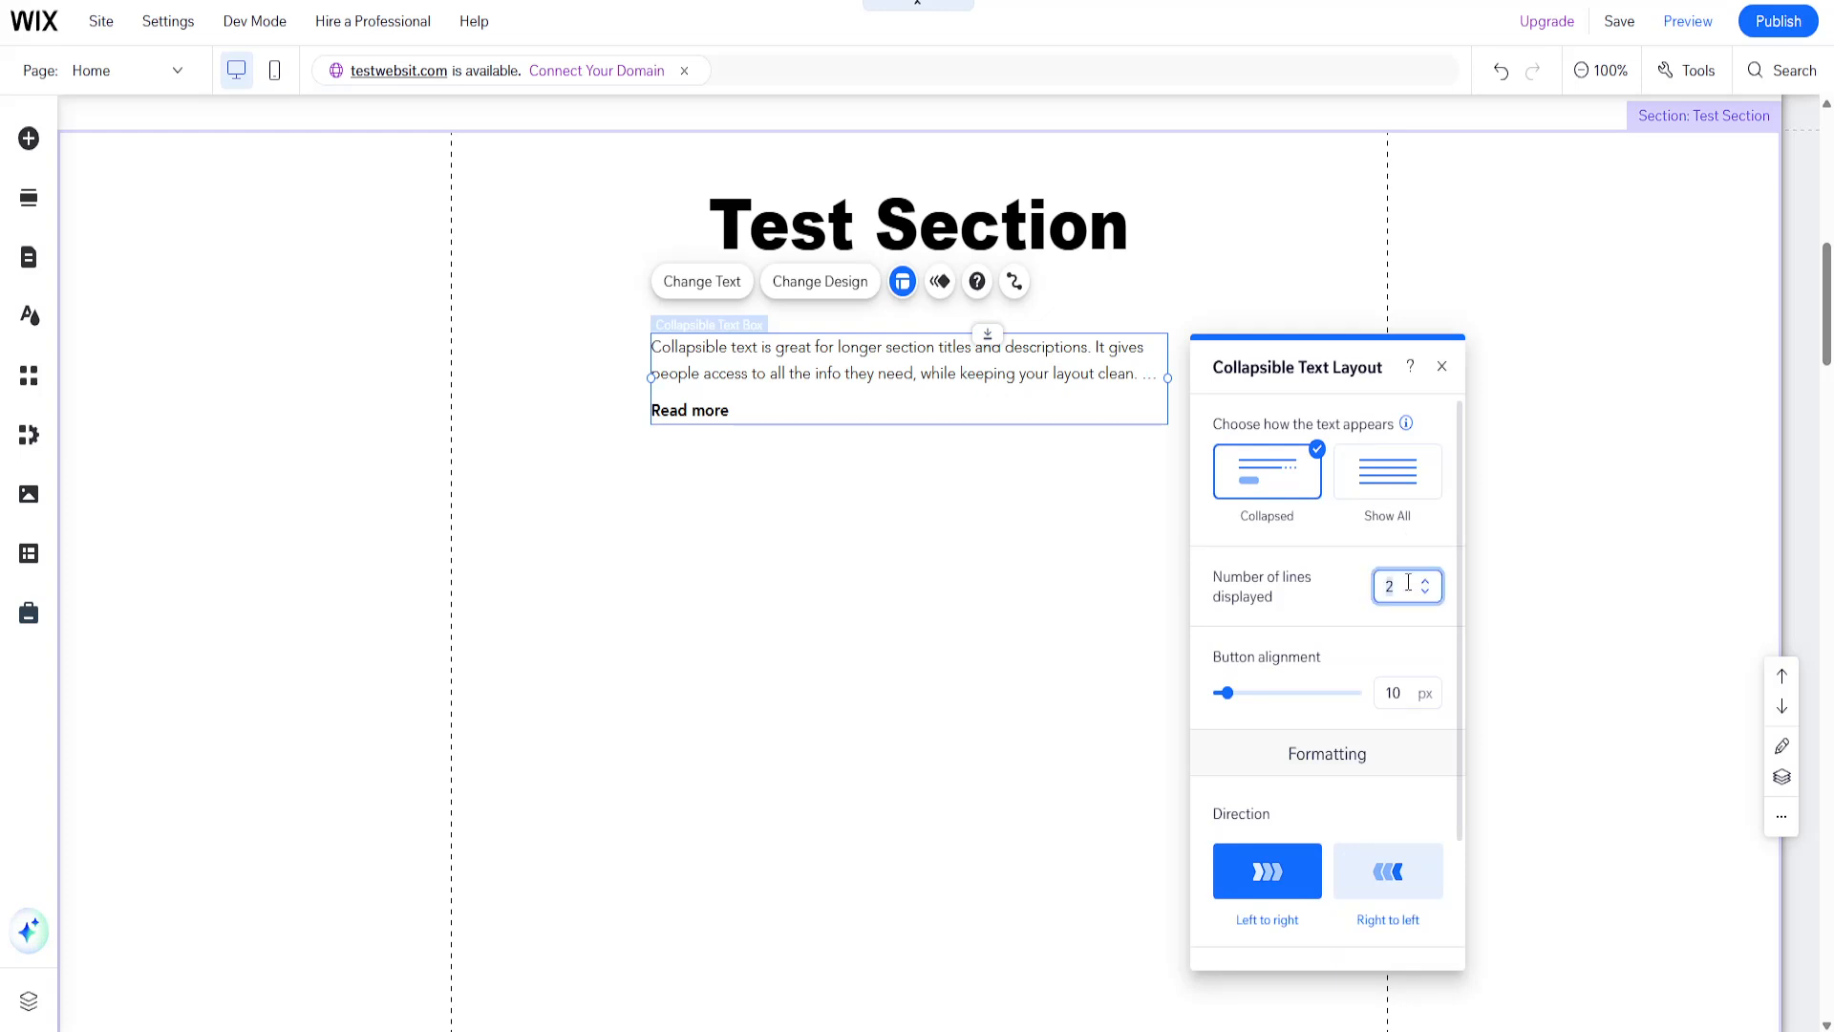
text(1)
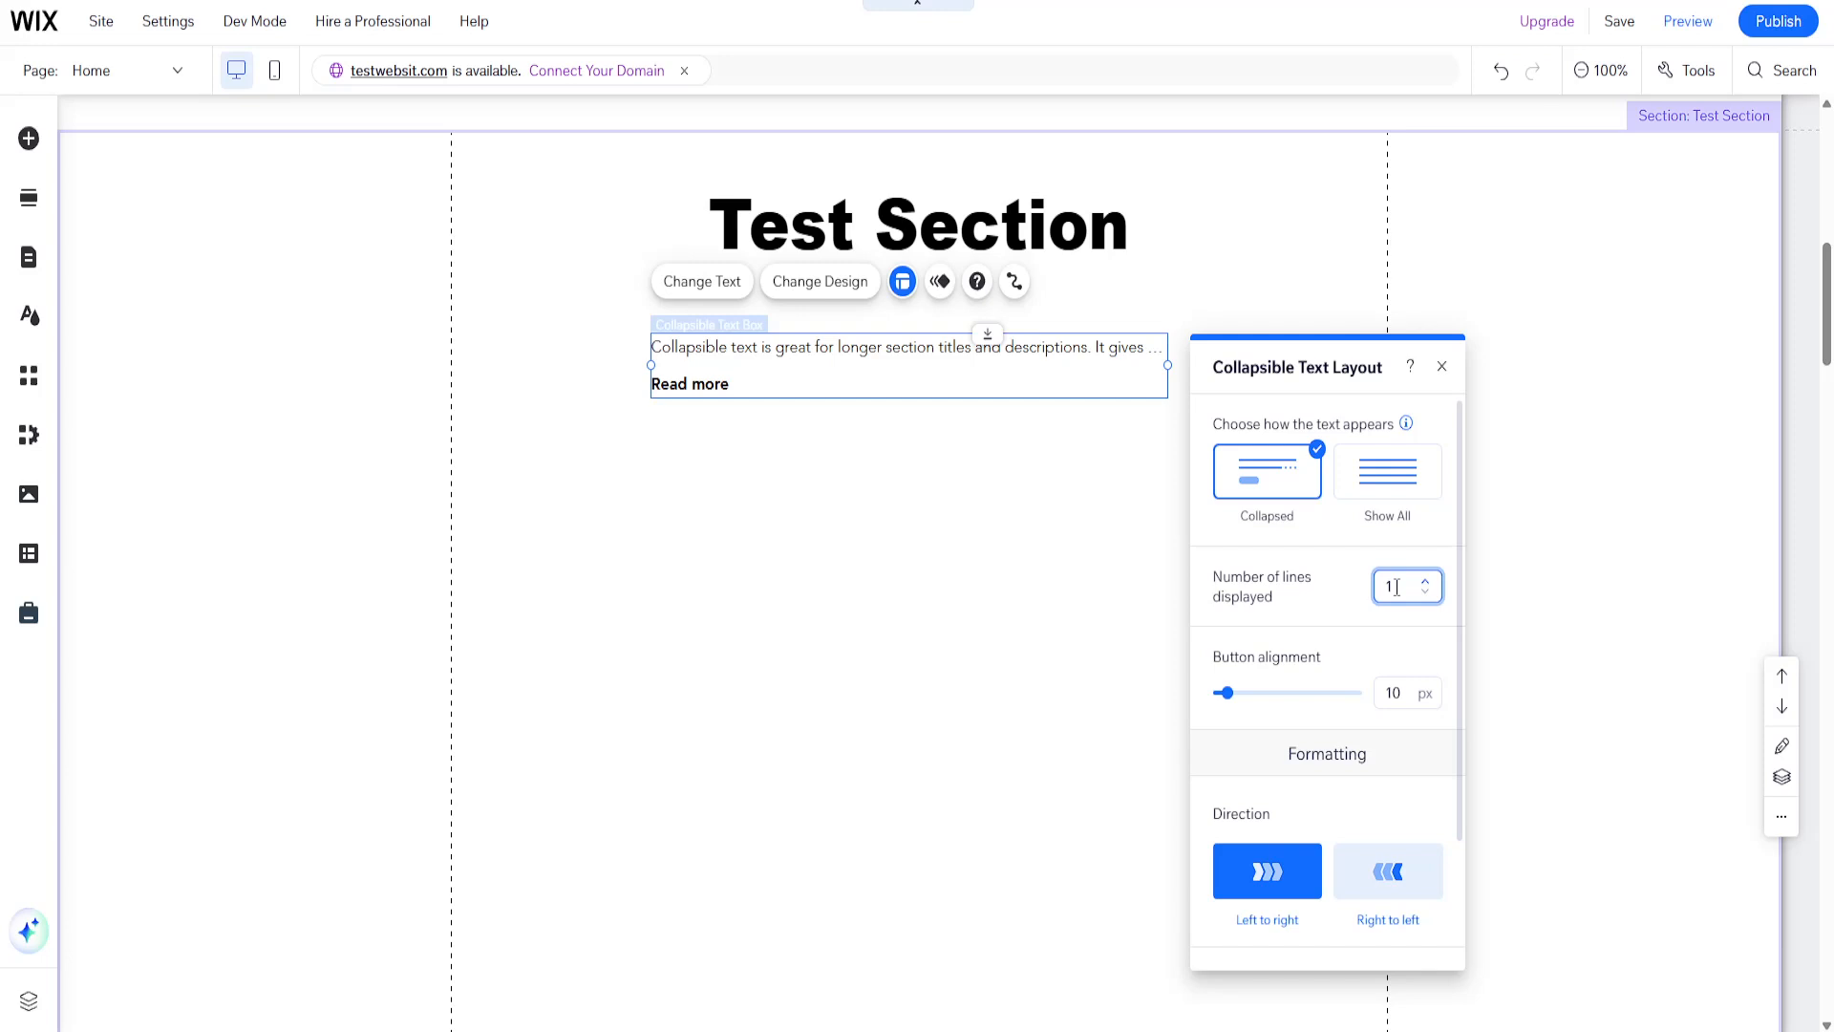
key(BackSpace)
text(3)
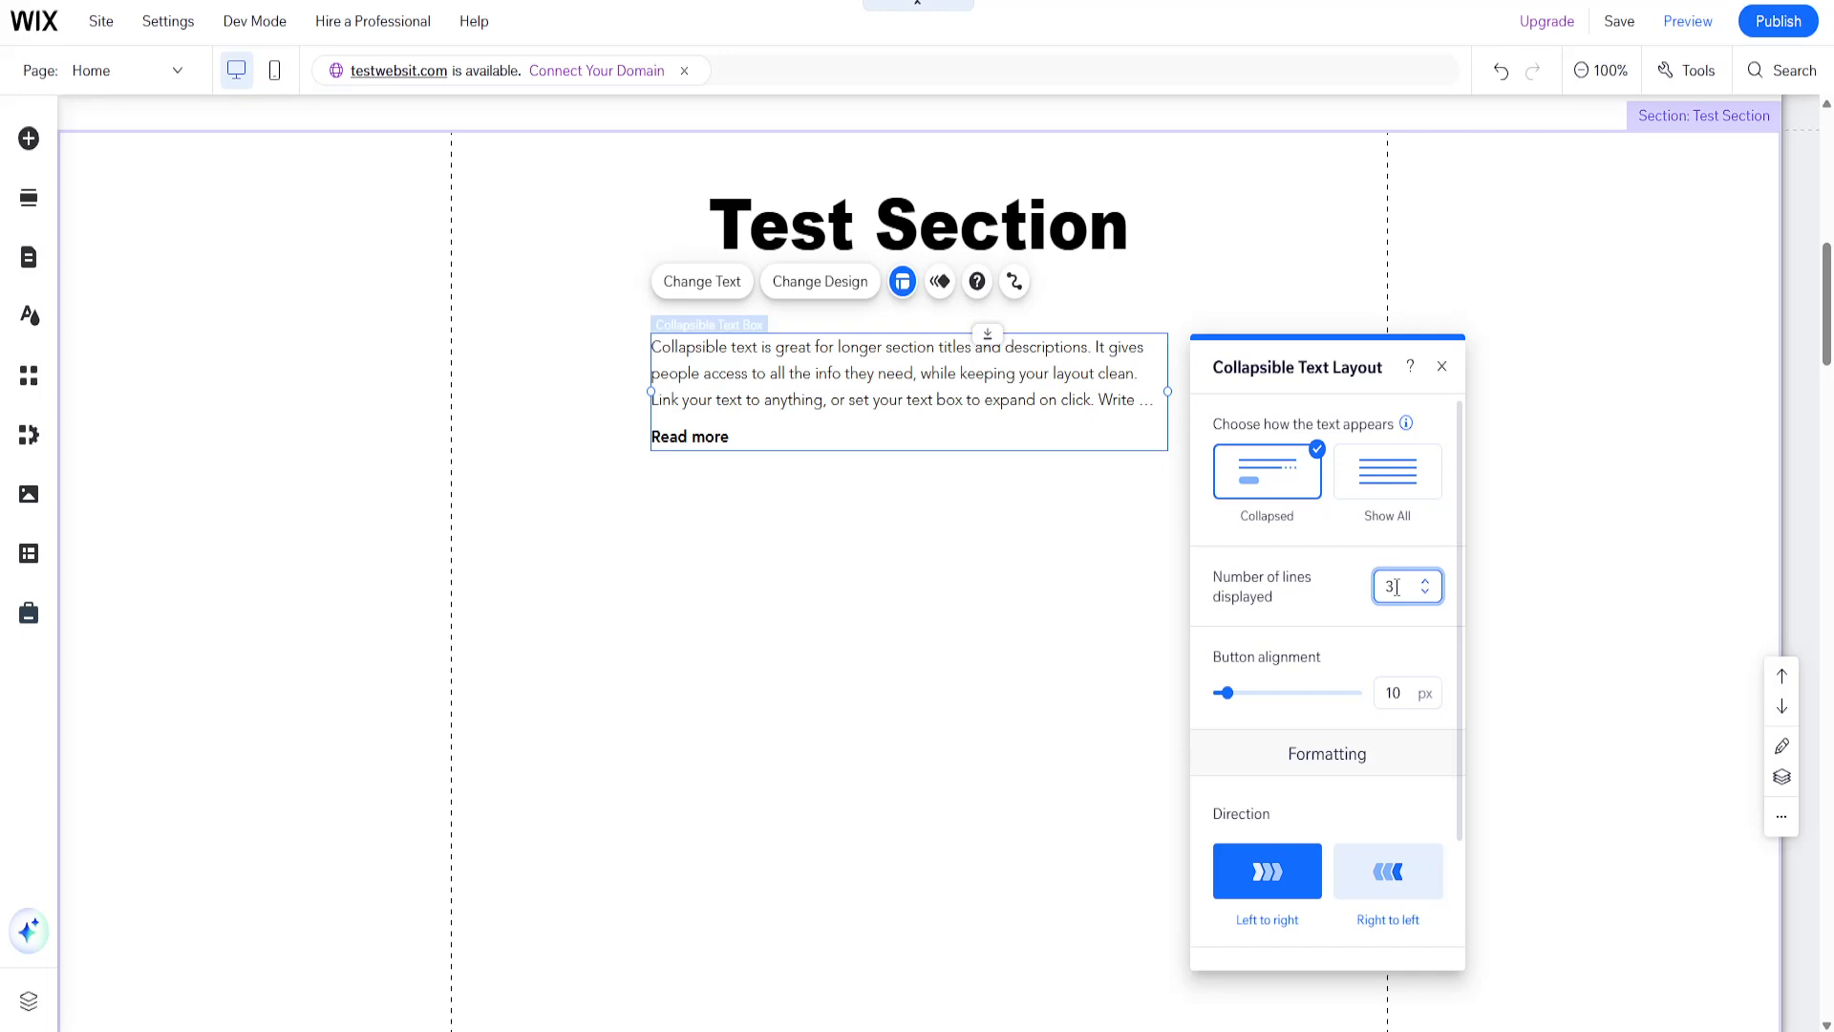
text(3)
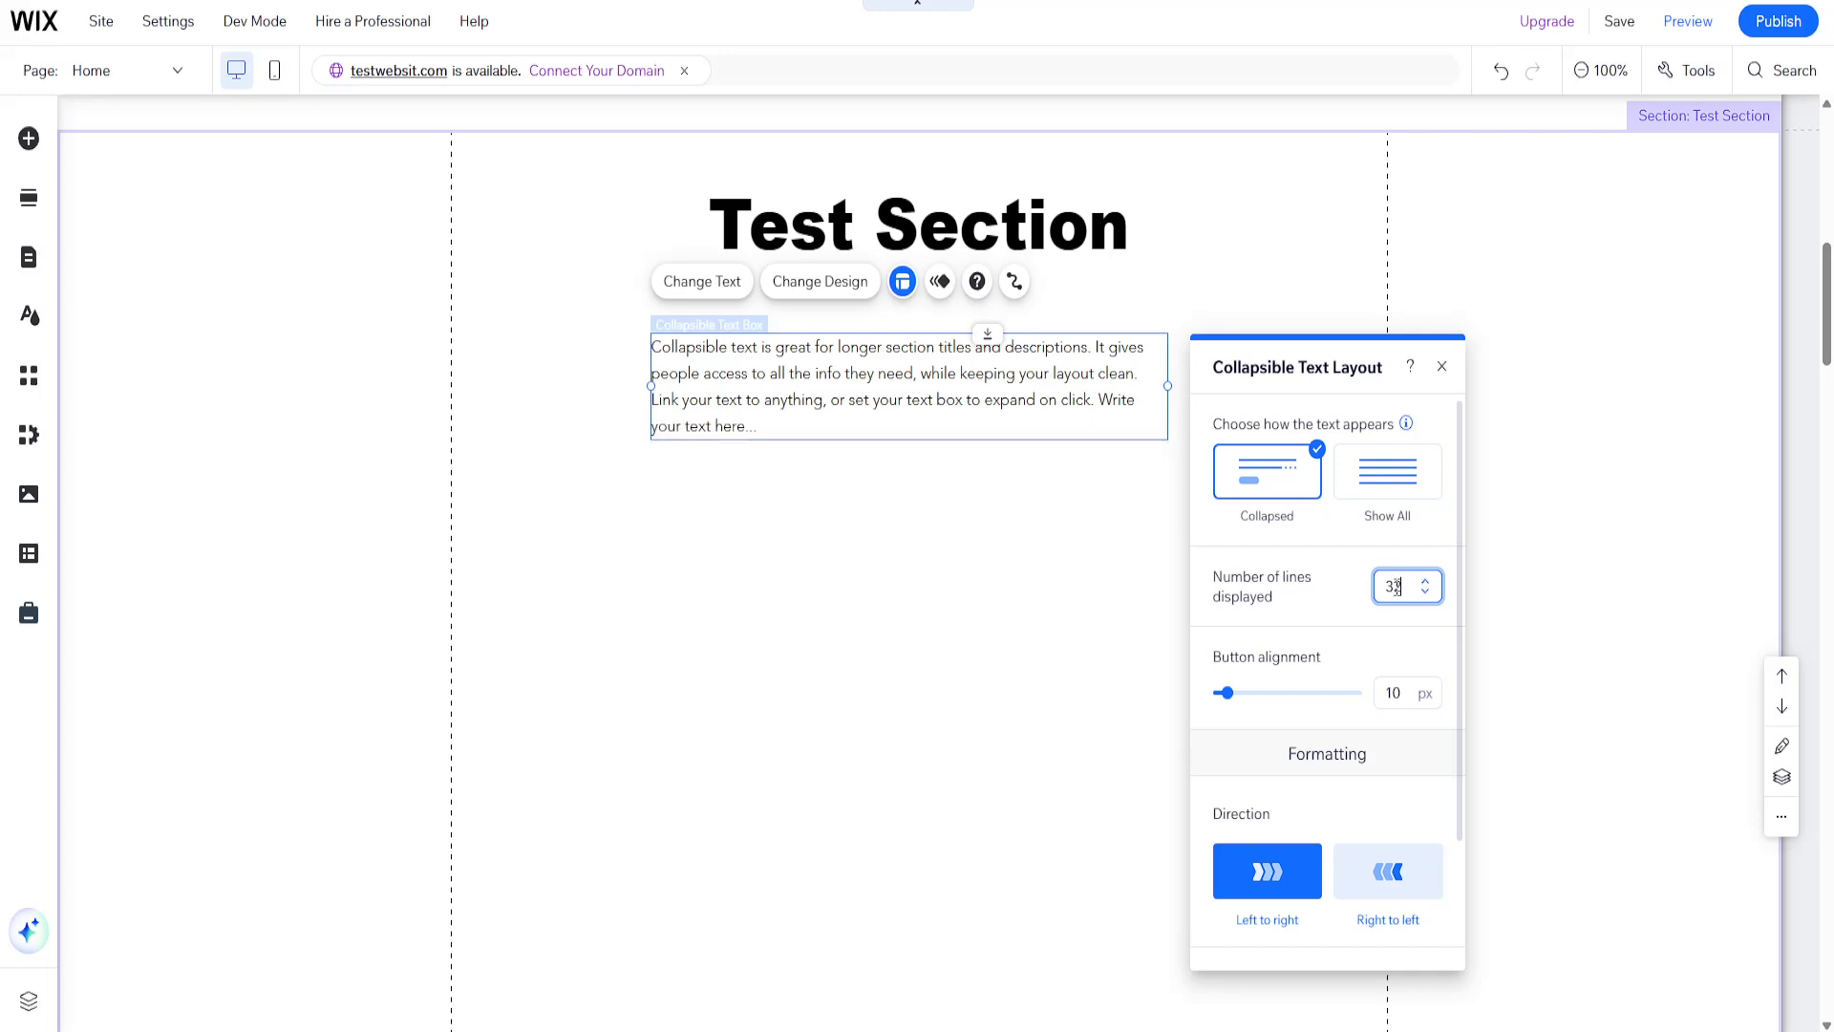
key(BackSpace)
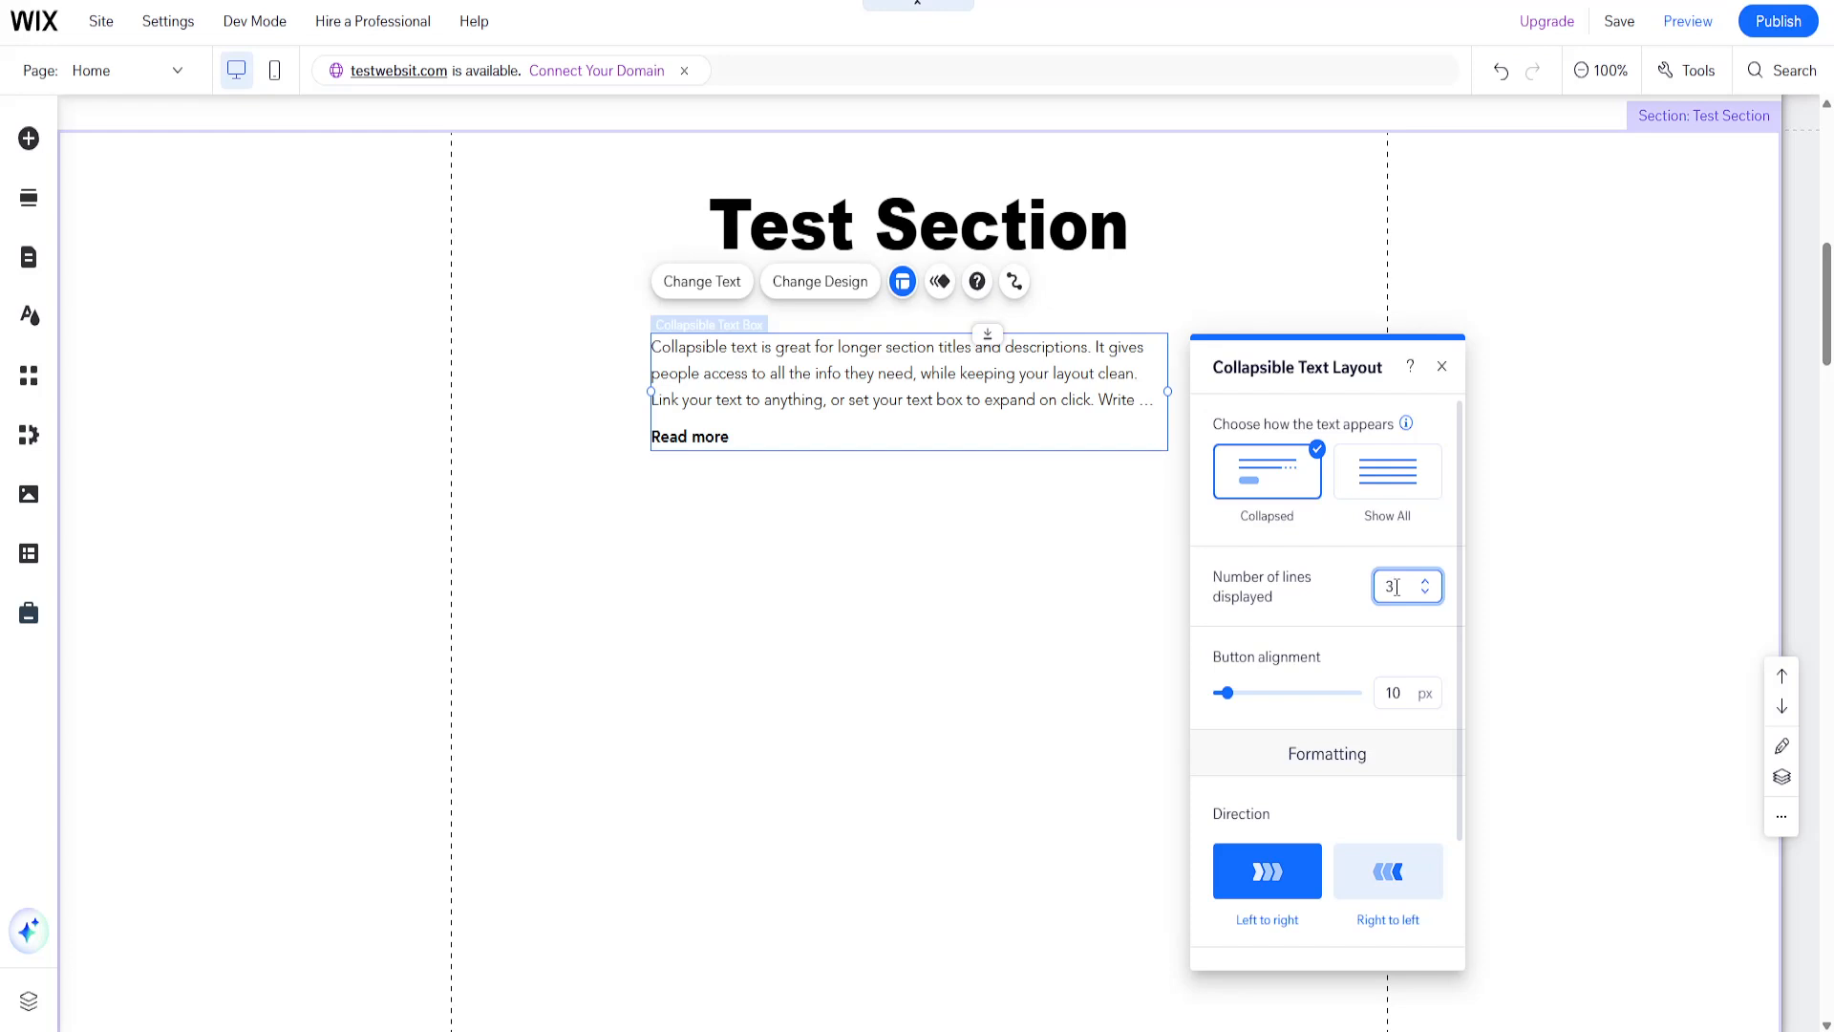
text(3)
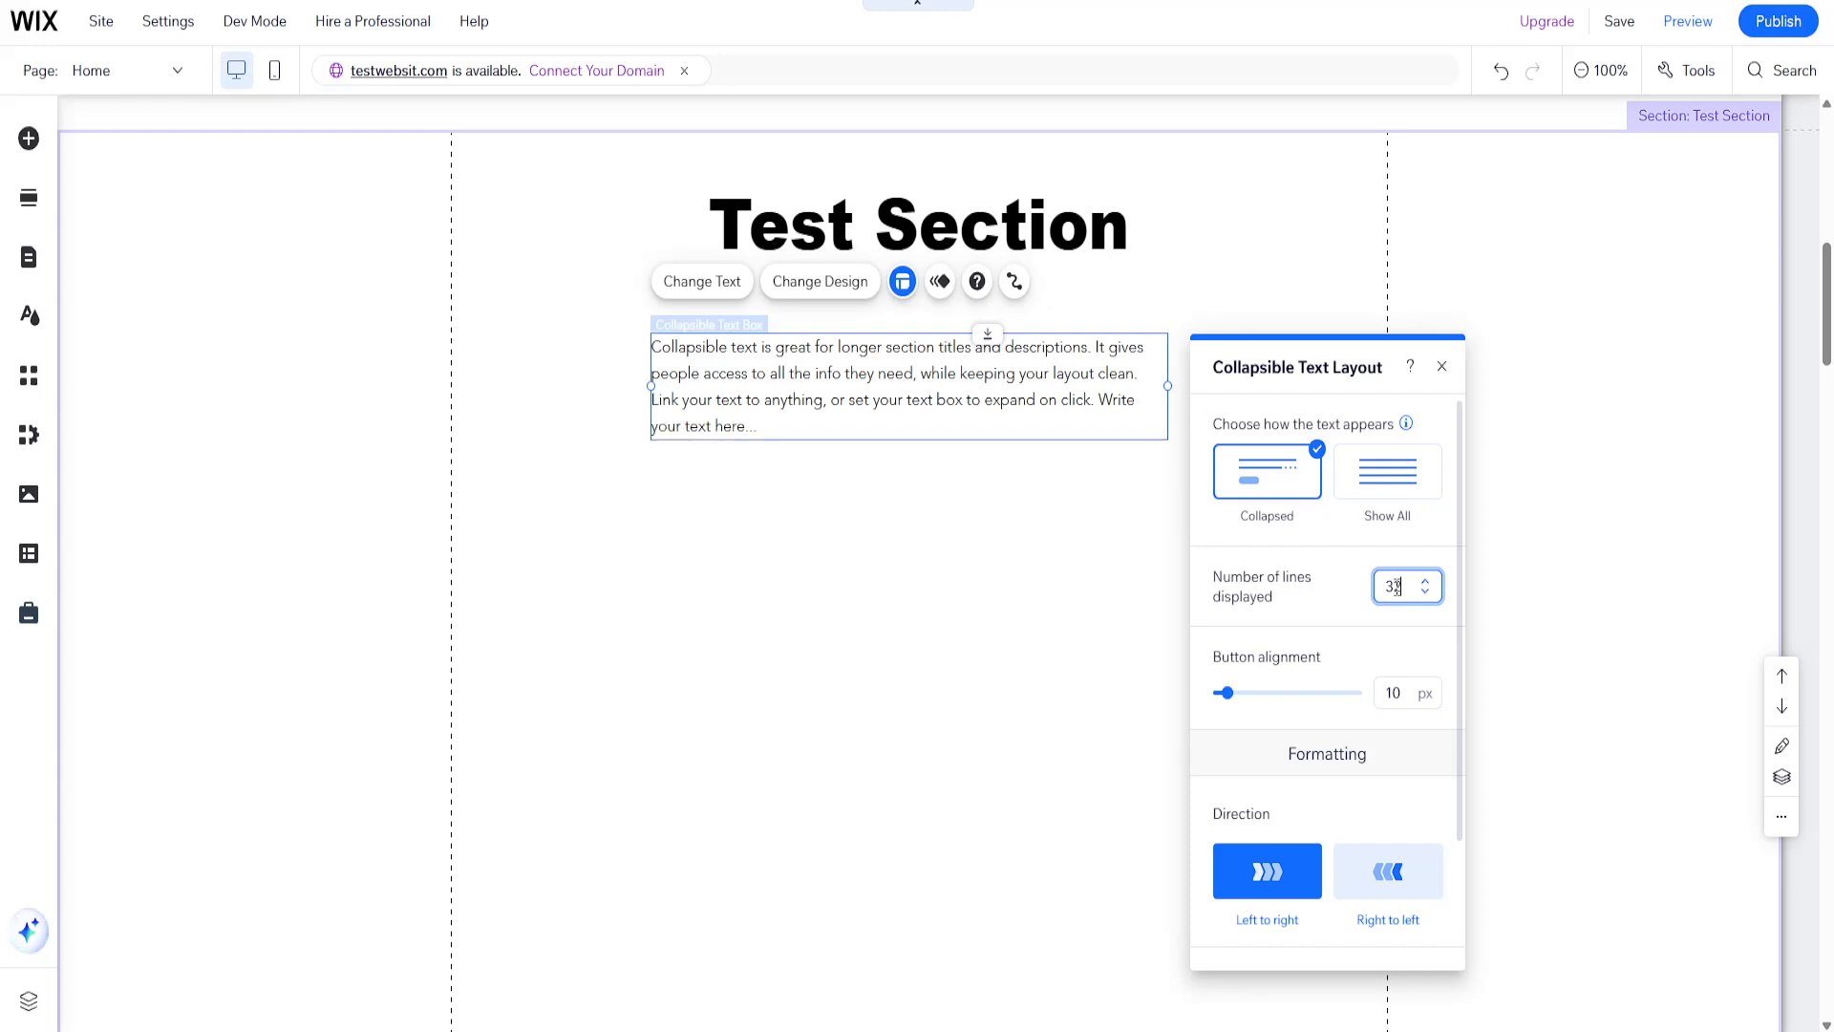
key(BackSpace)
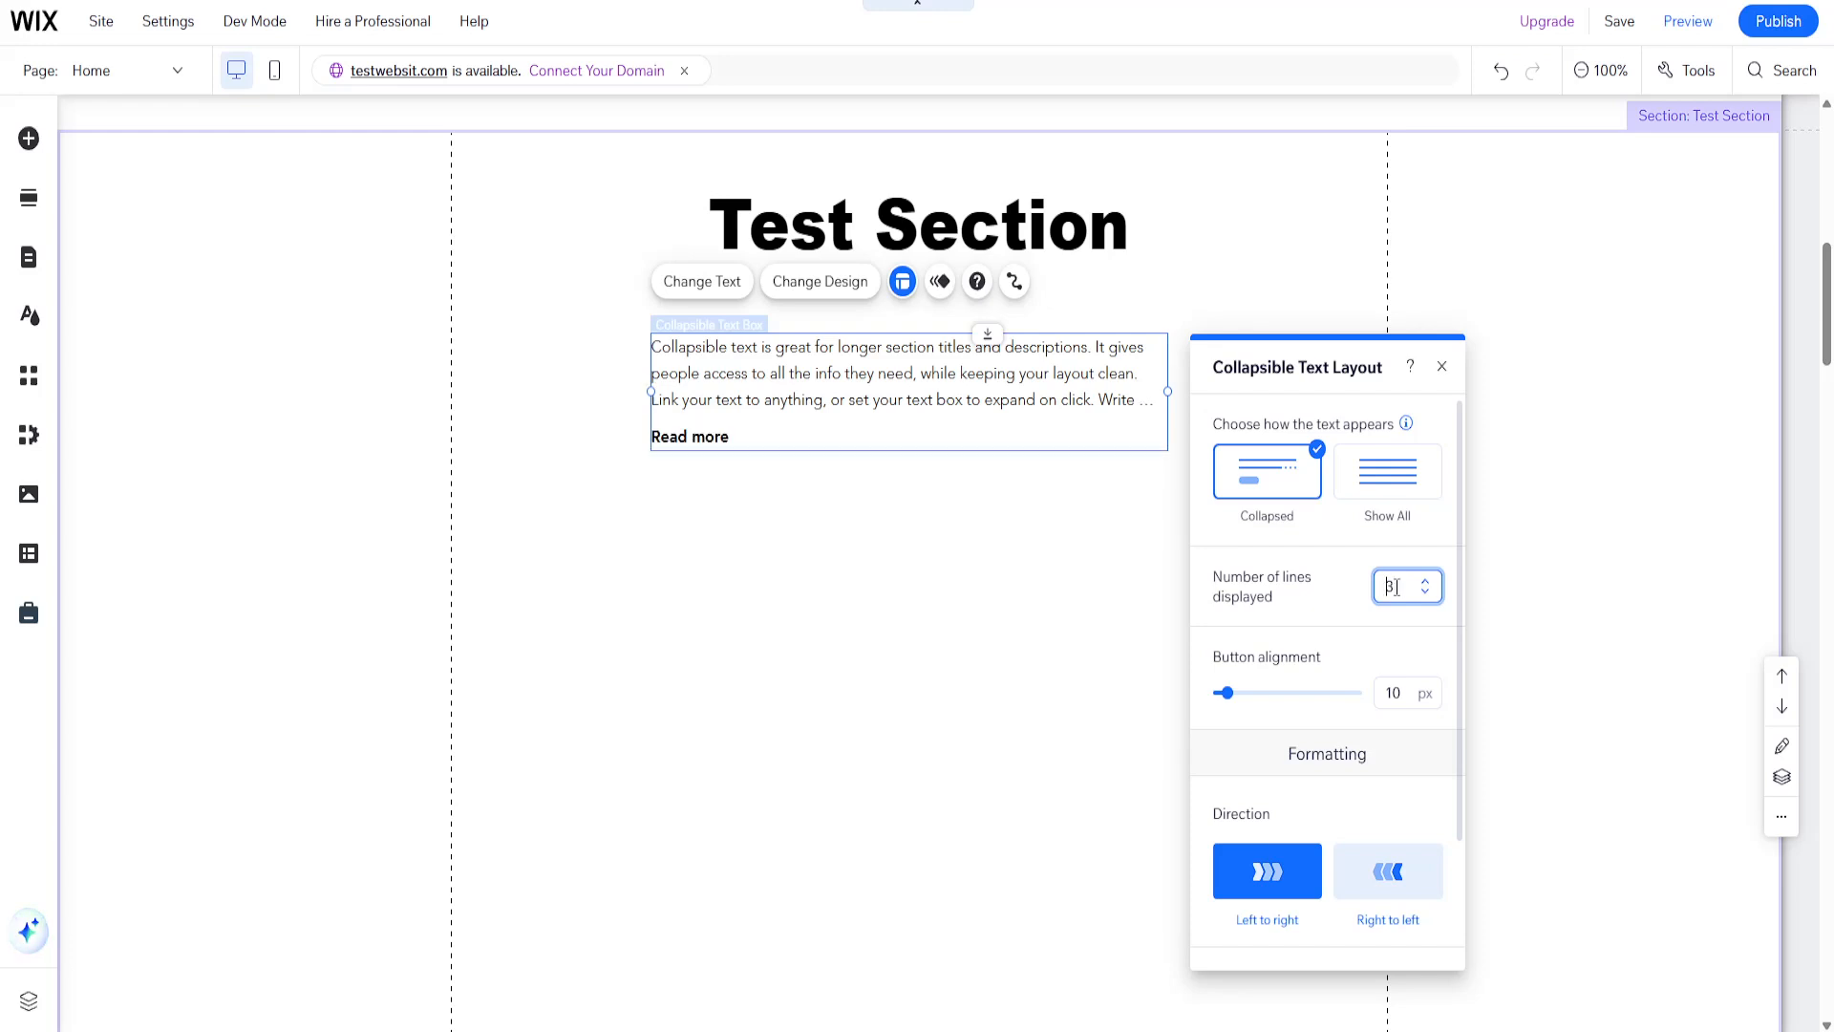
text(2)
key(Delete)
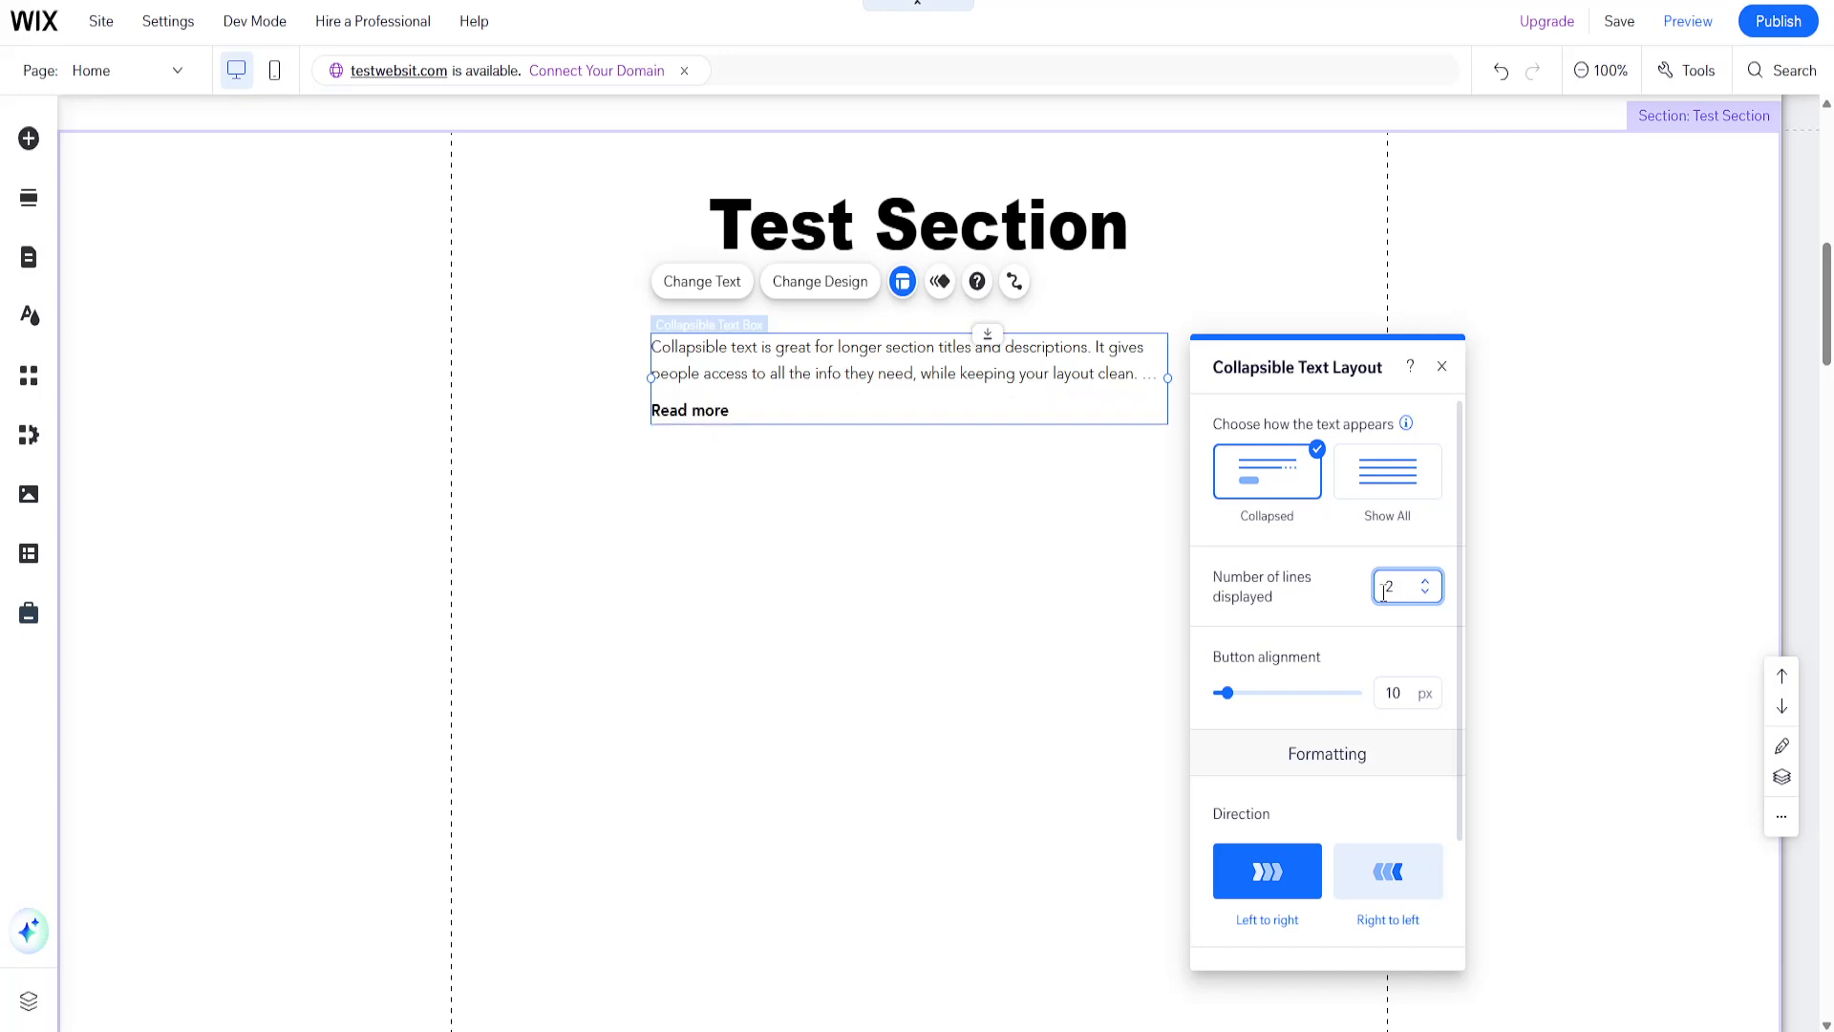
click(1340, 612)
- Set the button alignment to 9 px and try the right-to-left text direction before returning to left to right
scroll(1377, 674, down, 2)
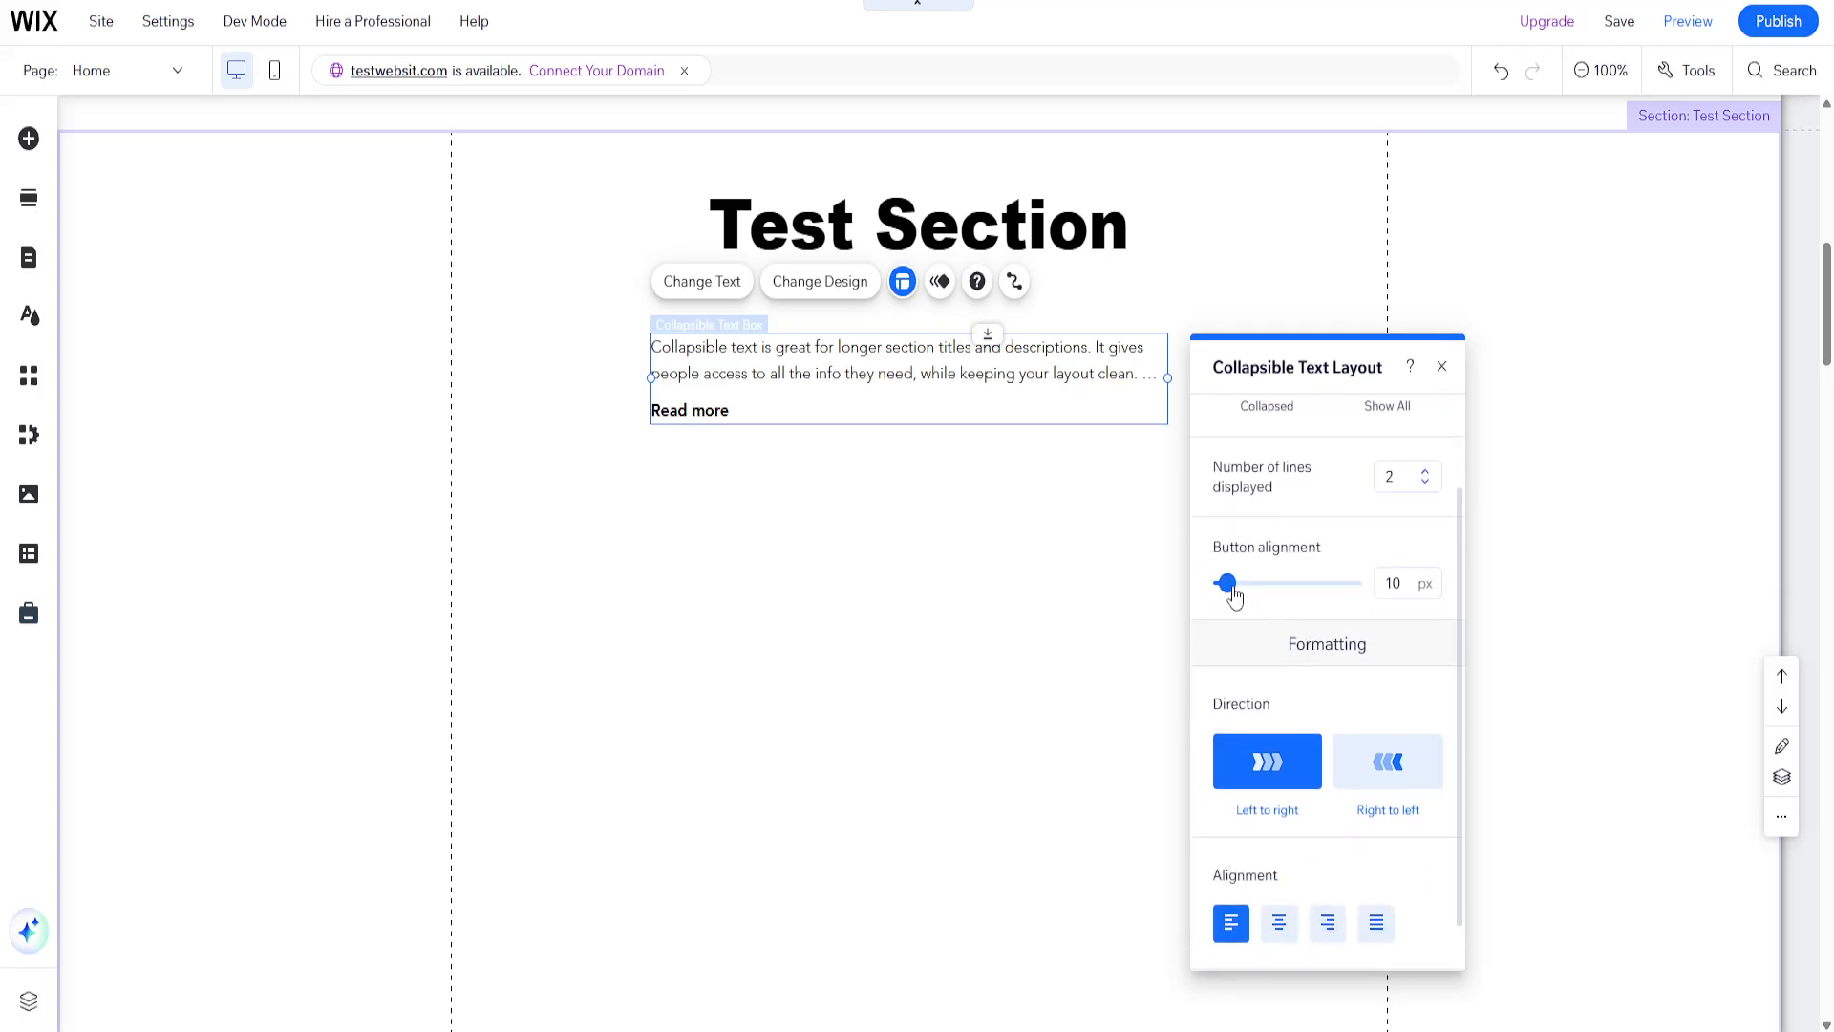
drag(1233, 592, 1230, 595)
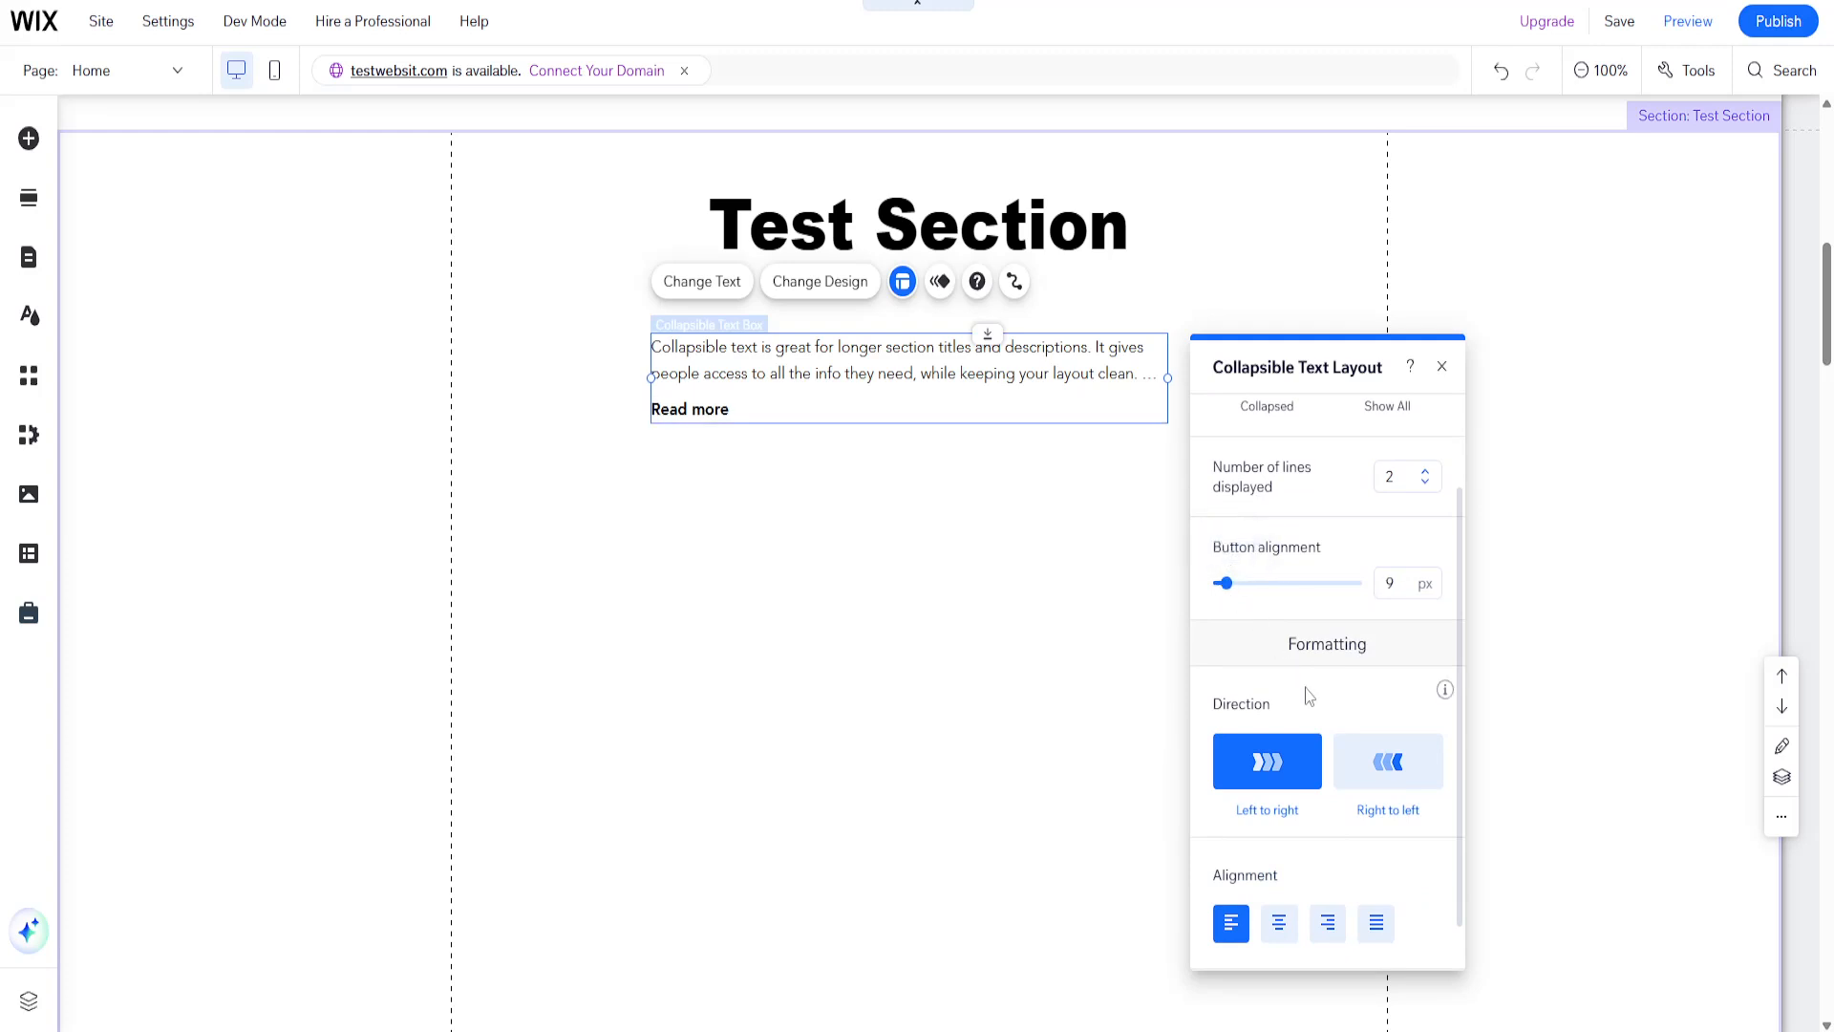
scroll(1319, 697, down, 1)
click(1357, 715)
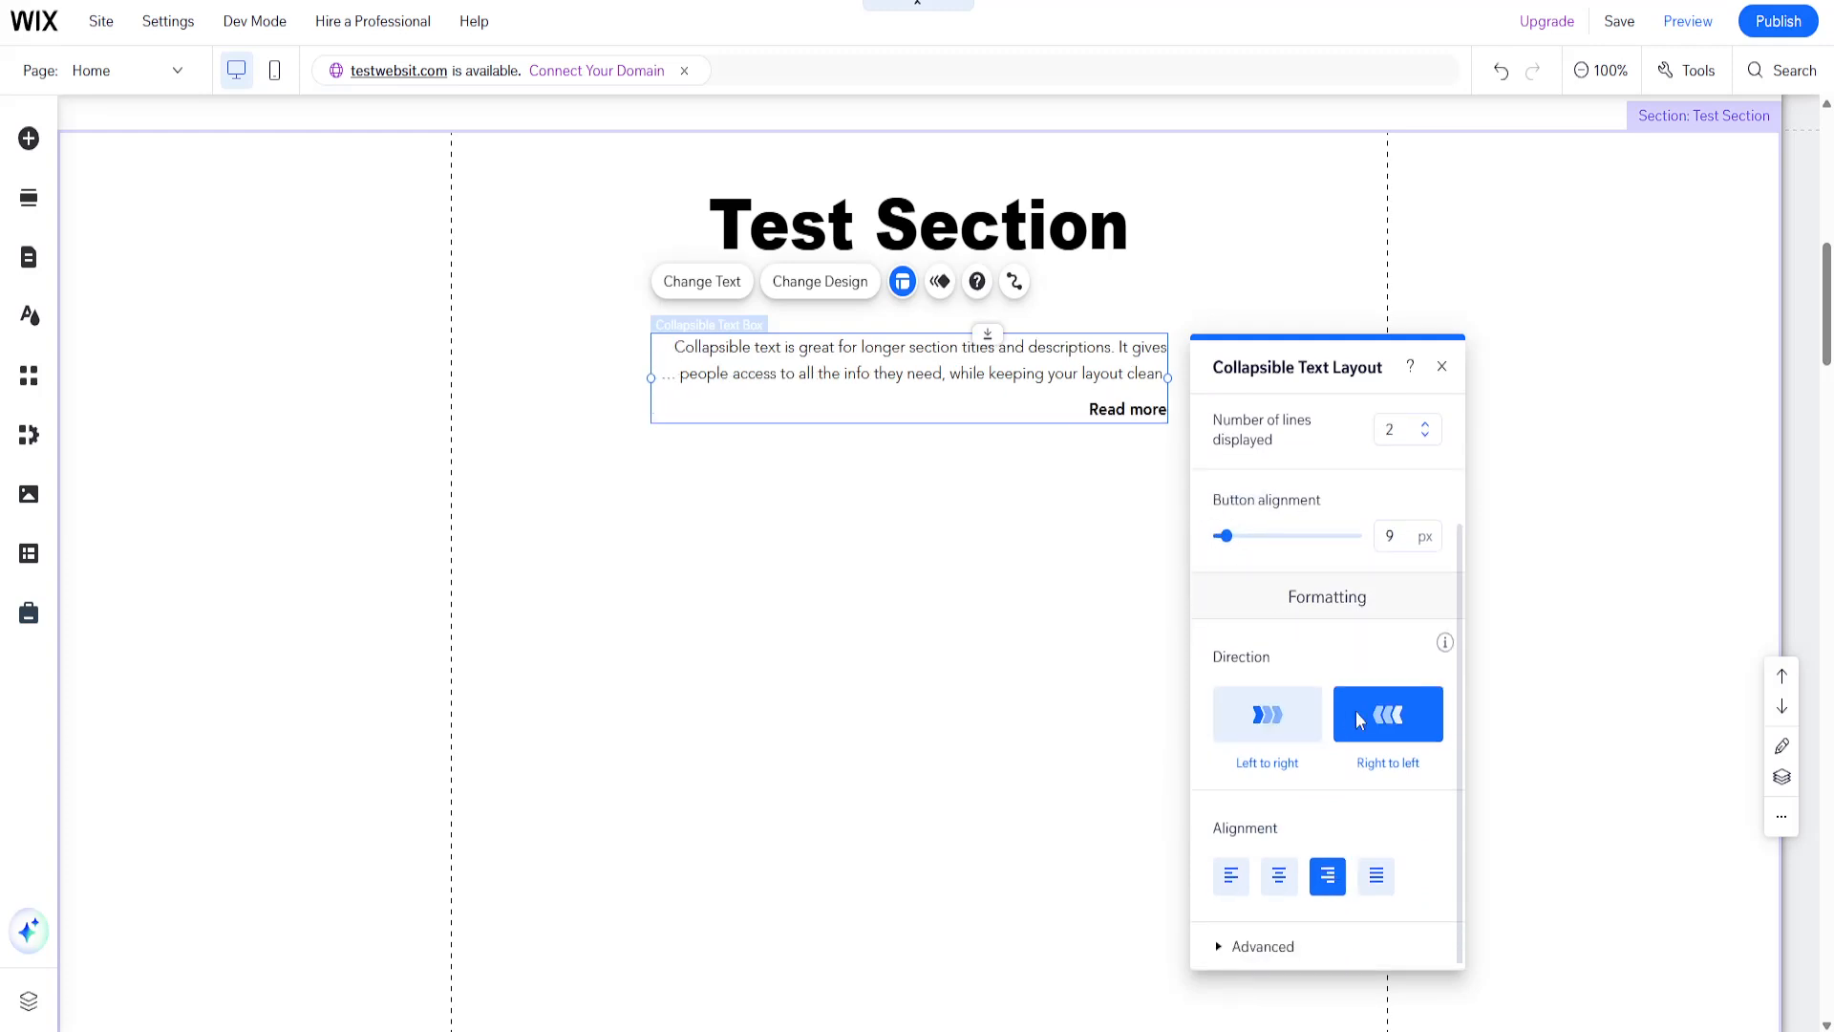
click(1273, 713)
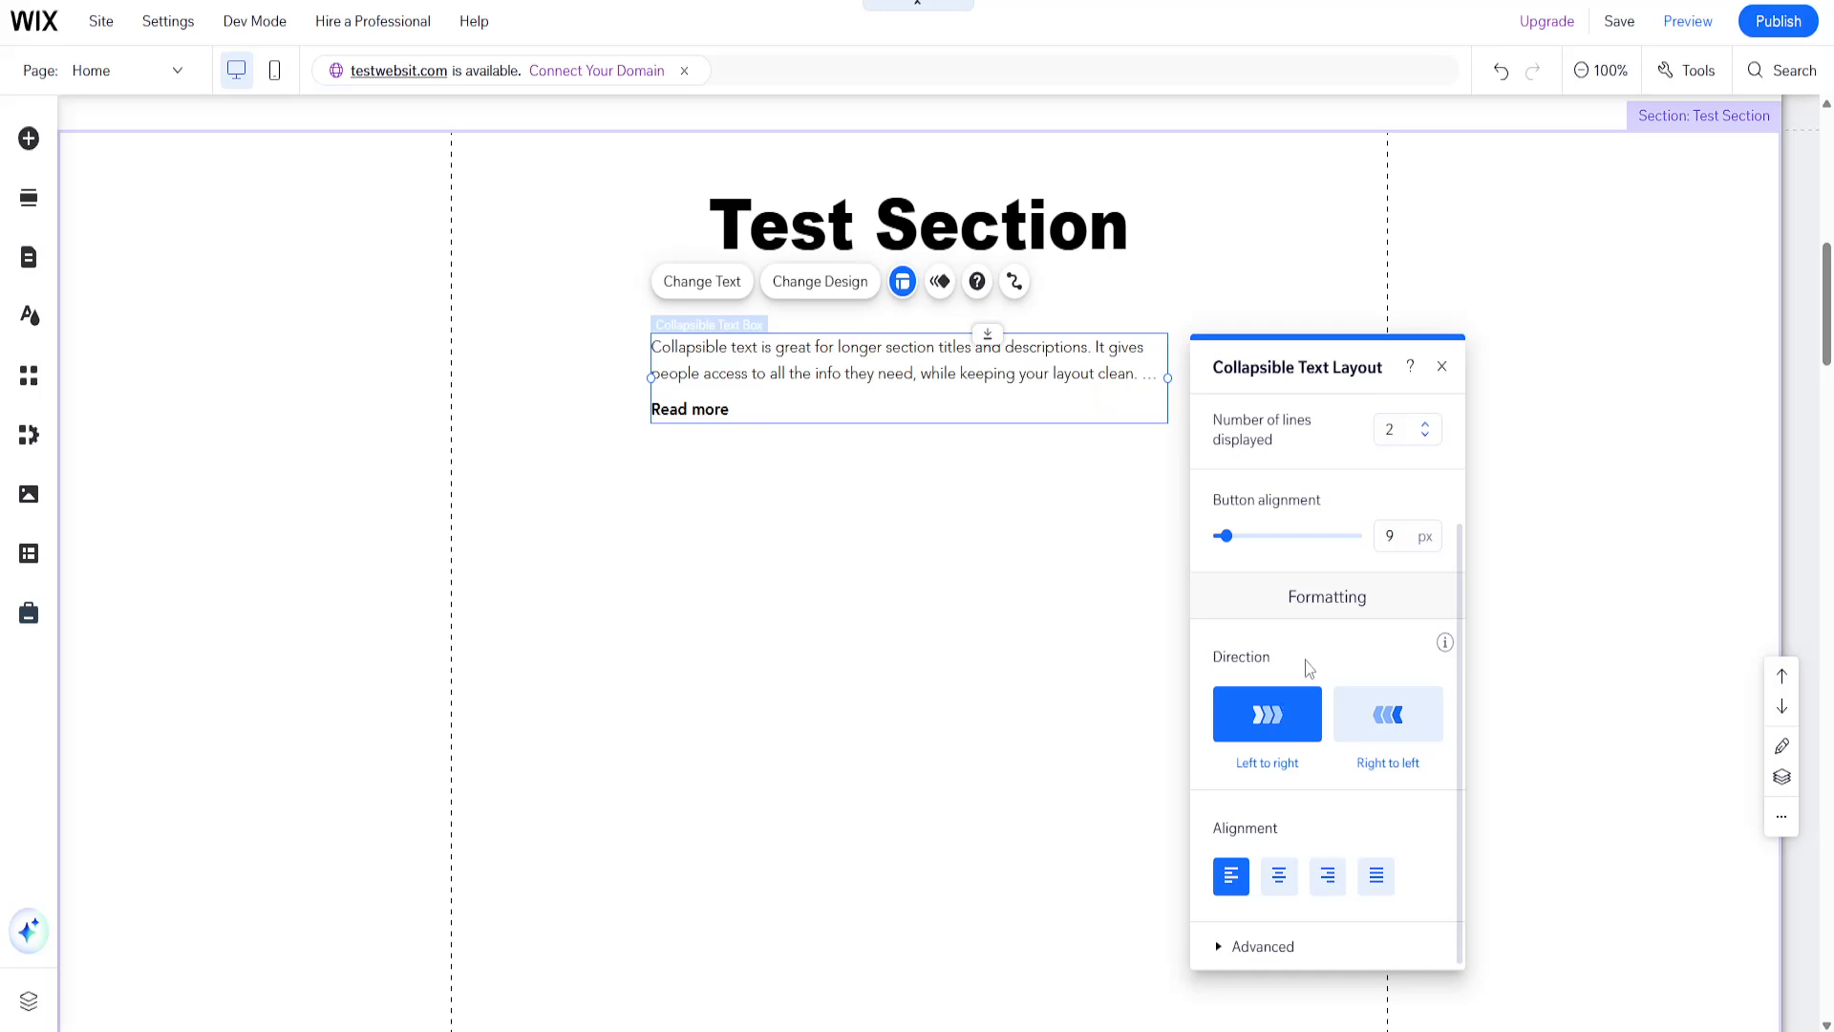
click(1049, 545)
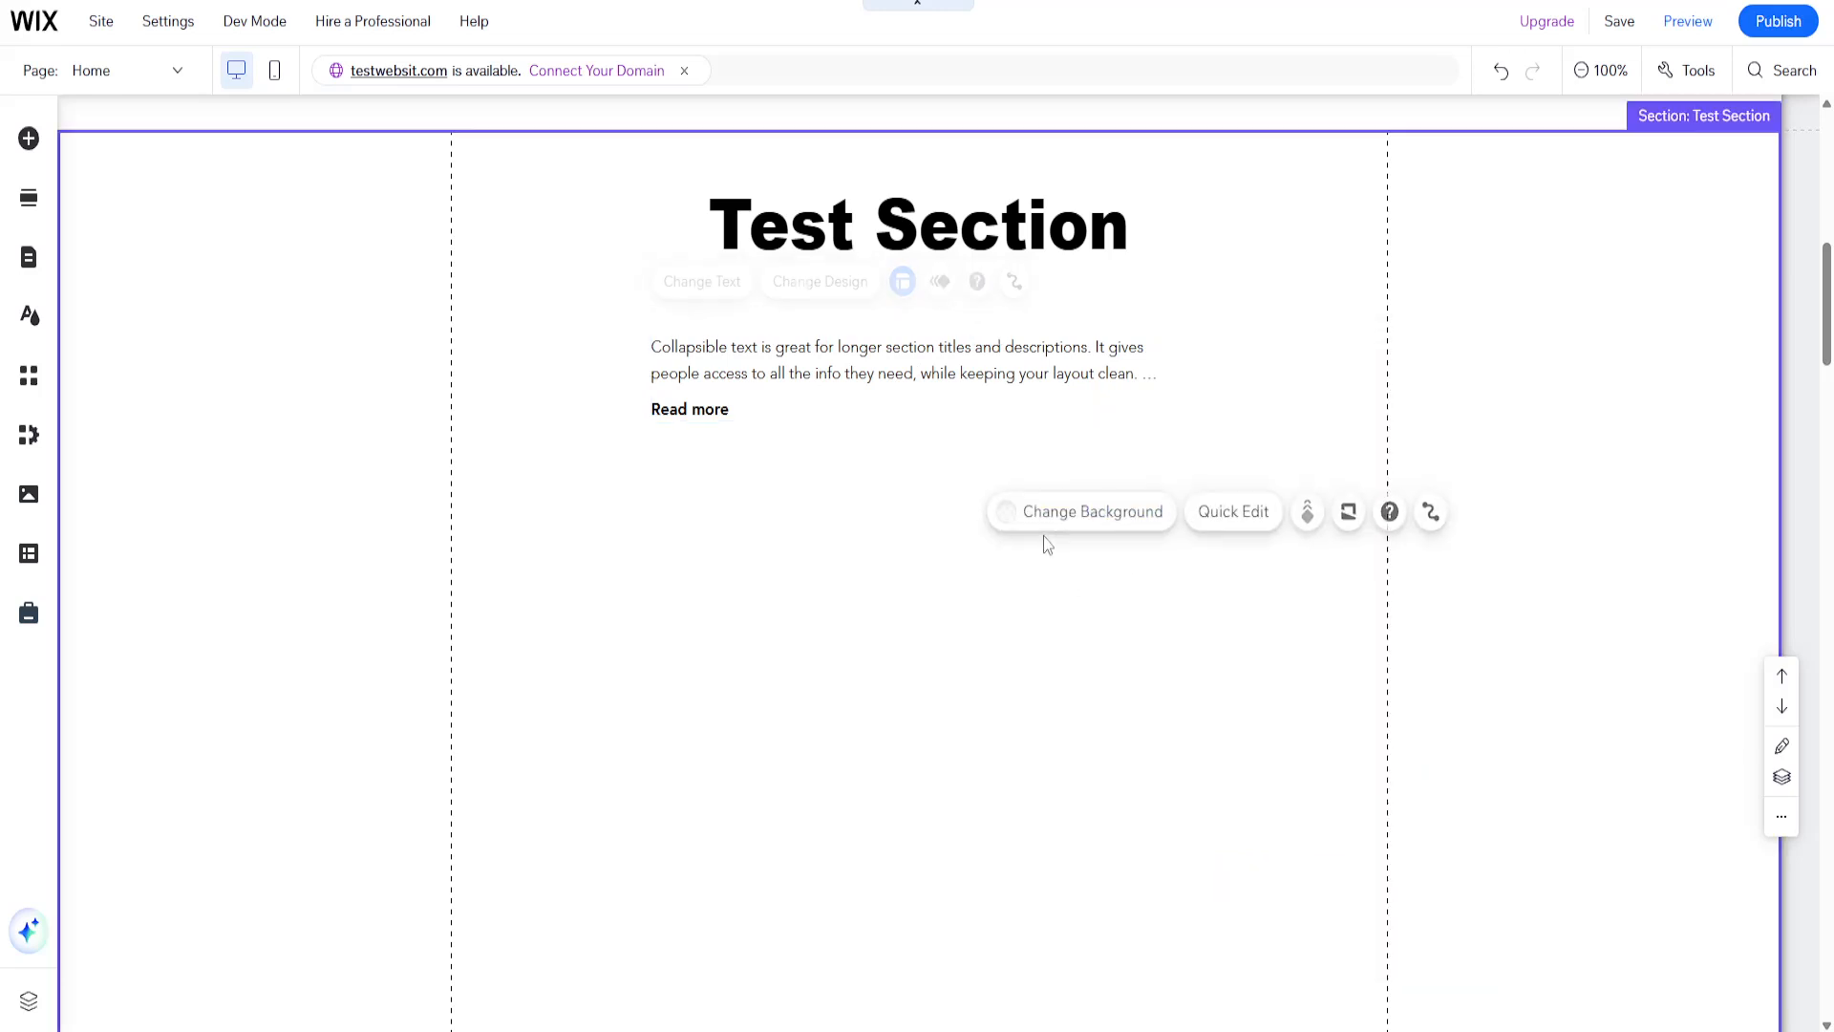
- Append the filler text "sadoifuopiwqejfoipsadjfpoiqjwsdpofijsadofijsaopdjfpsaoidf sadf asdf sadf sadf sadf sadf" to the end of the collapsible text's content
click(911, 378)
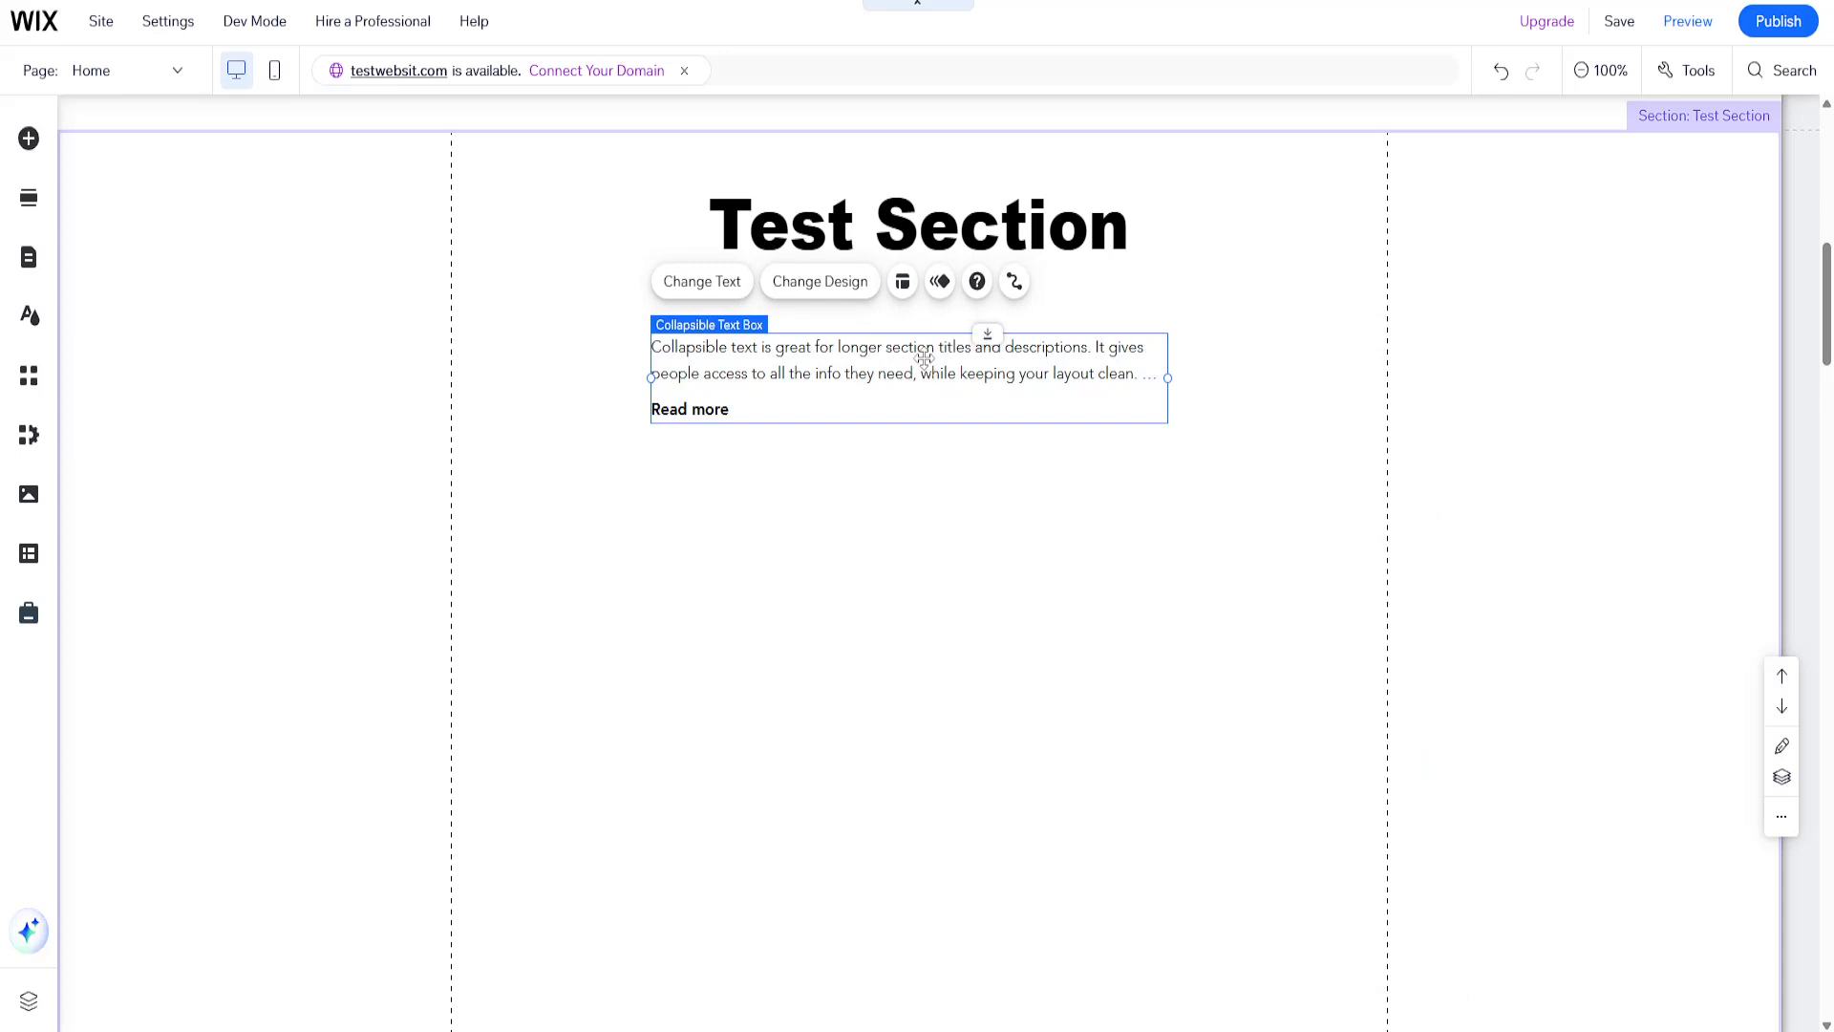
click(701, 290)
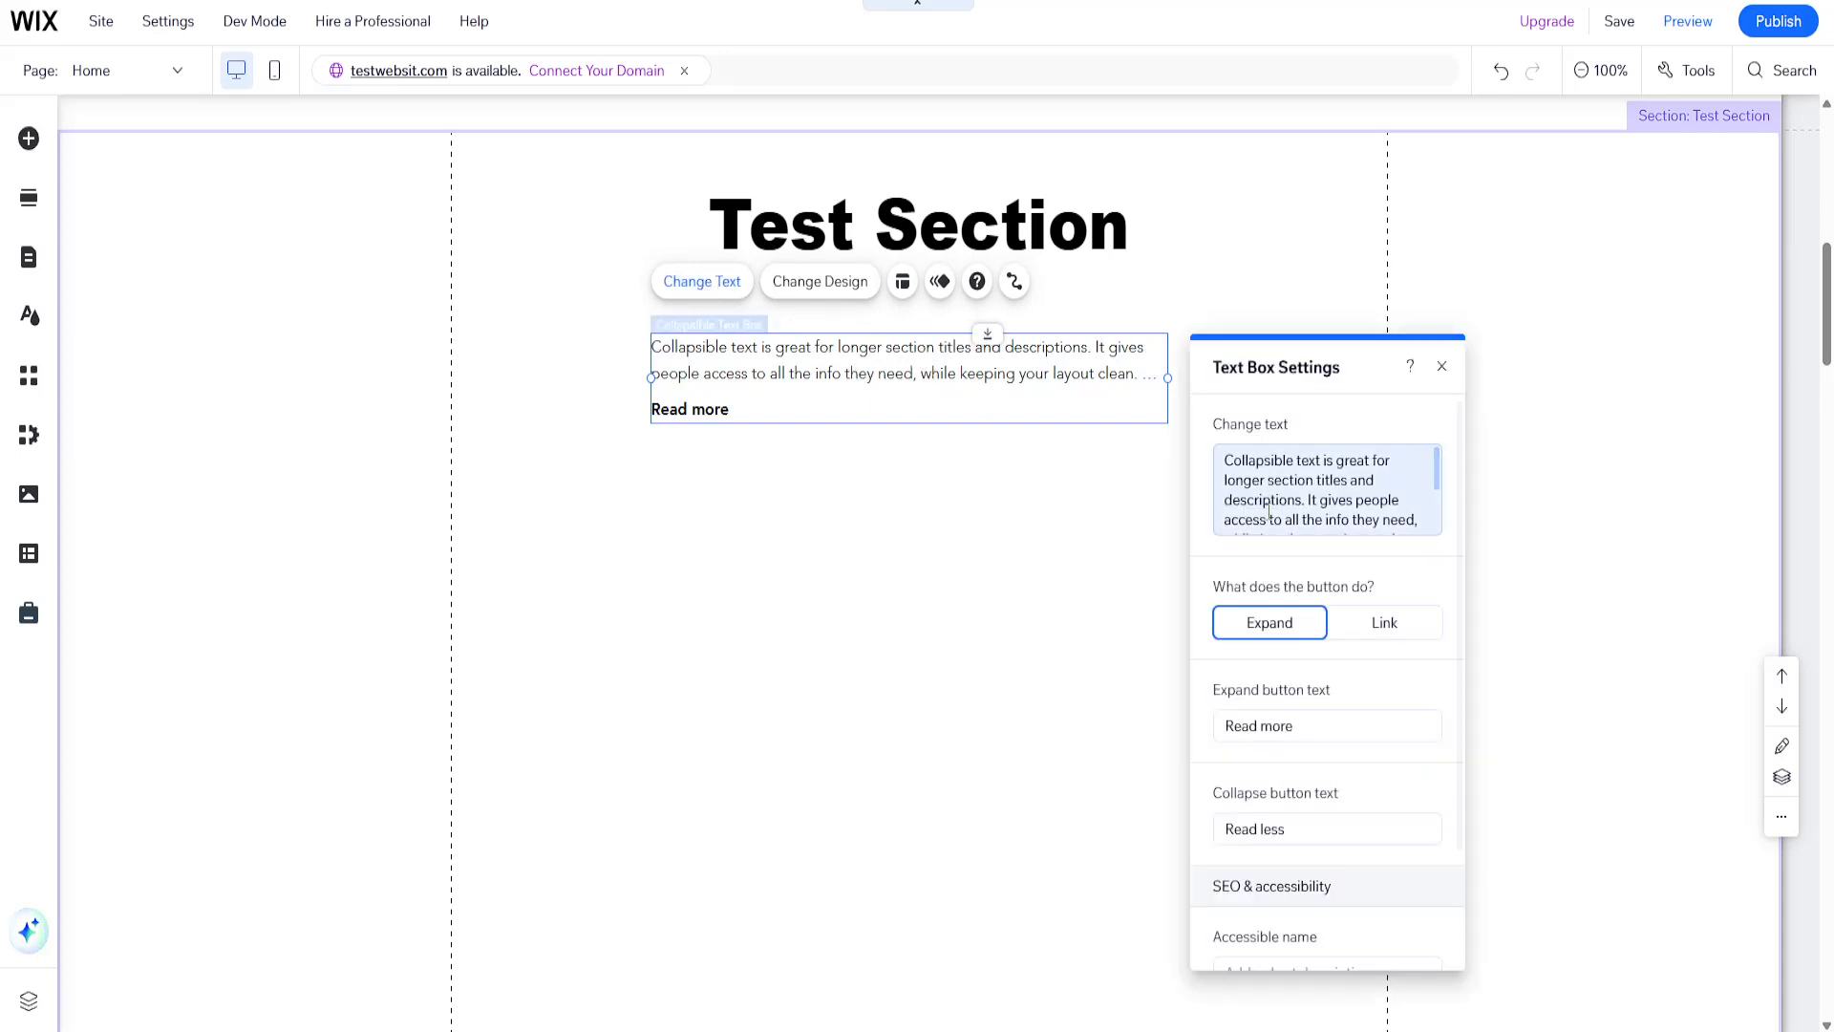
scroll(1360, 501, down, 2)
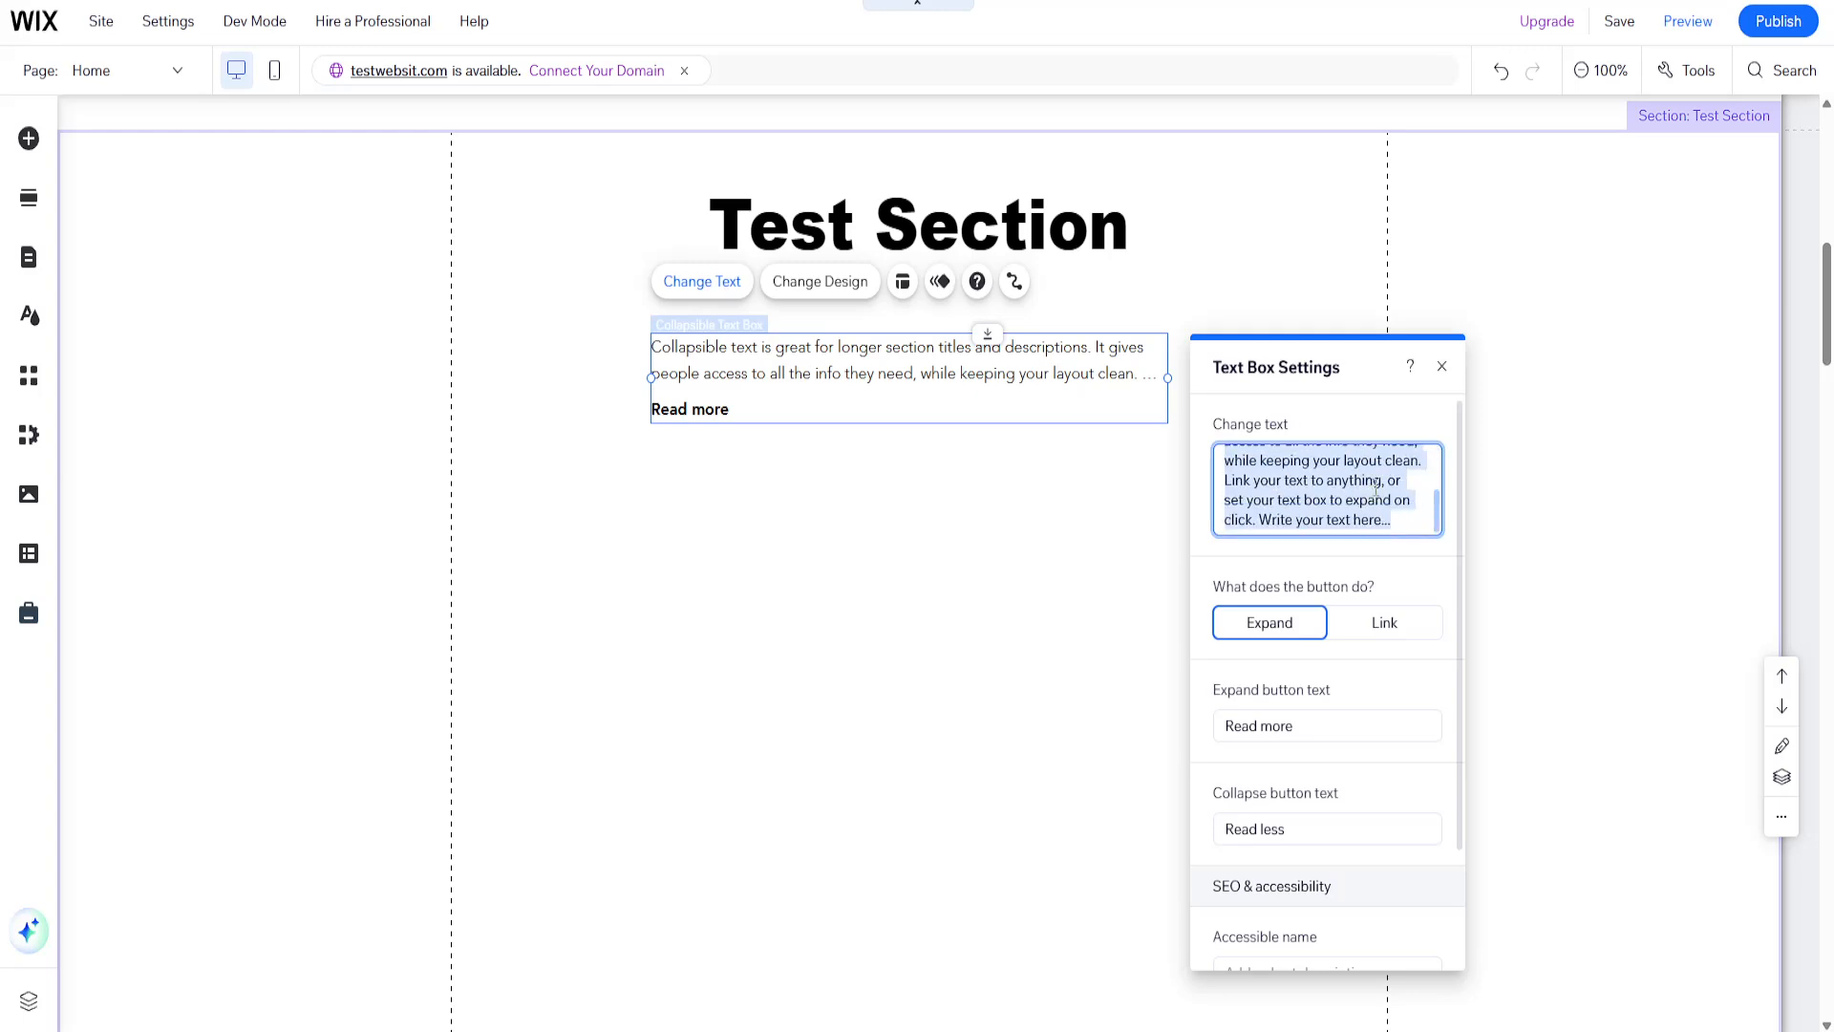
scroll(1390, 503, down, 2)
scroll(1388, 478, up, 2)
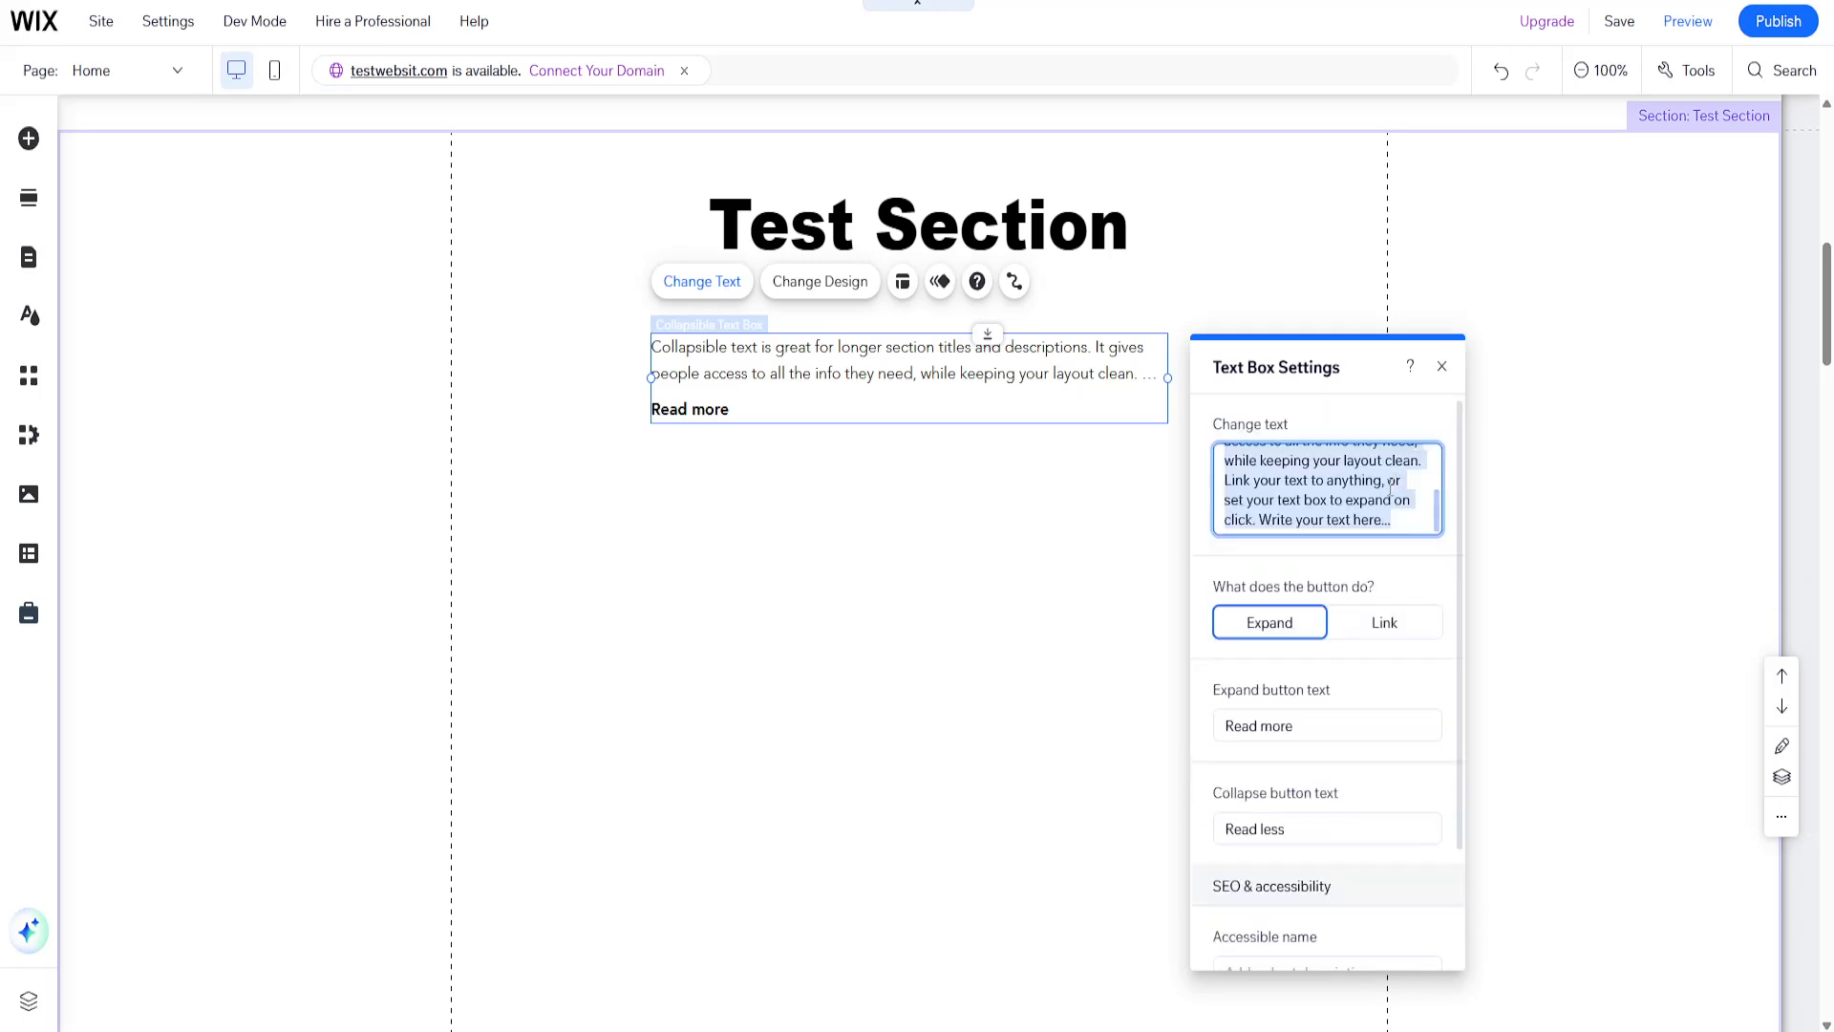
click(1405, 525)
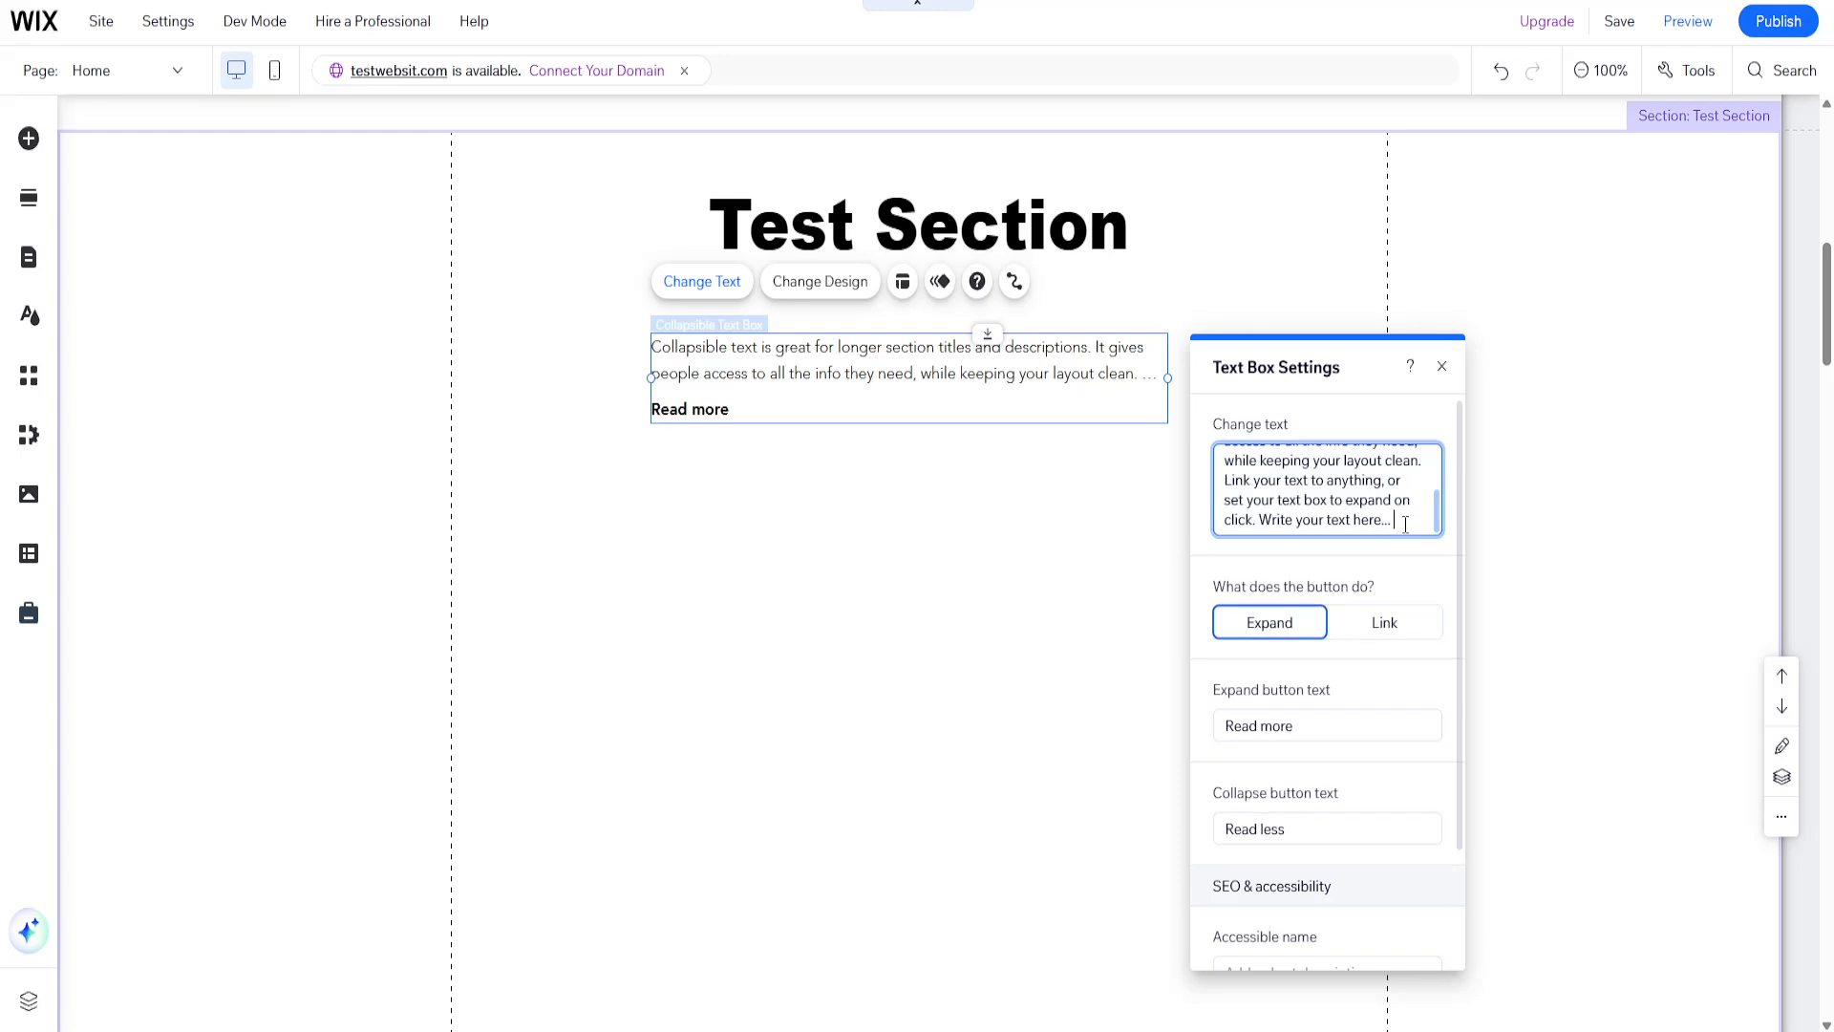
text(sadoifuopiwqejfoipsadjfpoiqjwsdpofijsadofijsaopdjfpsaoi)
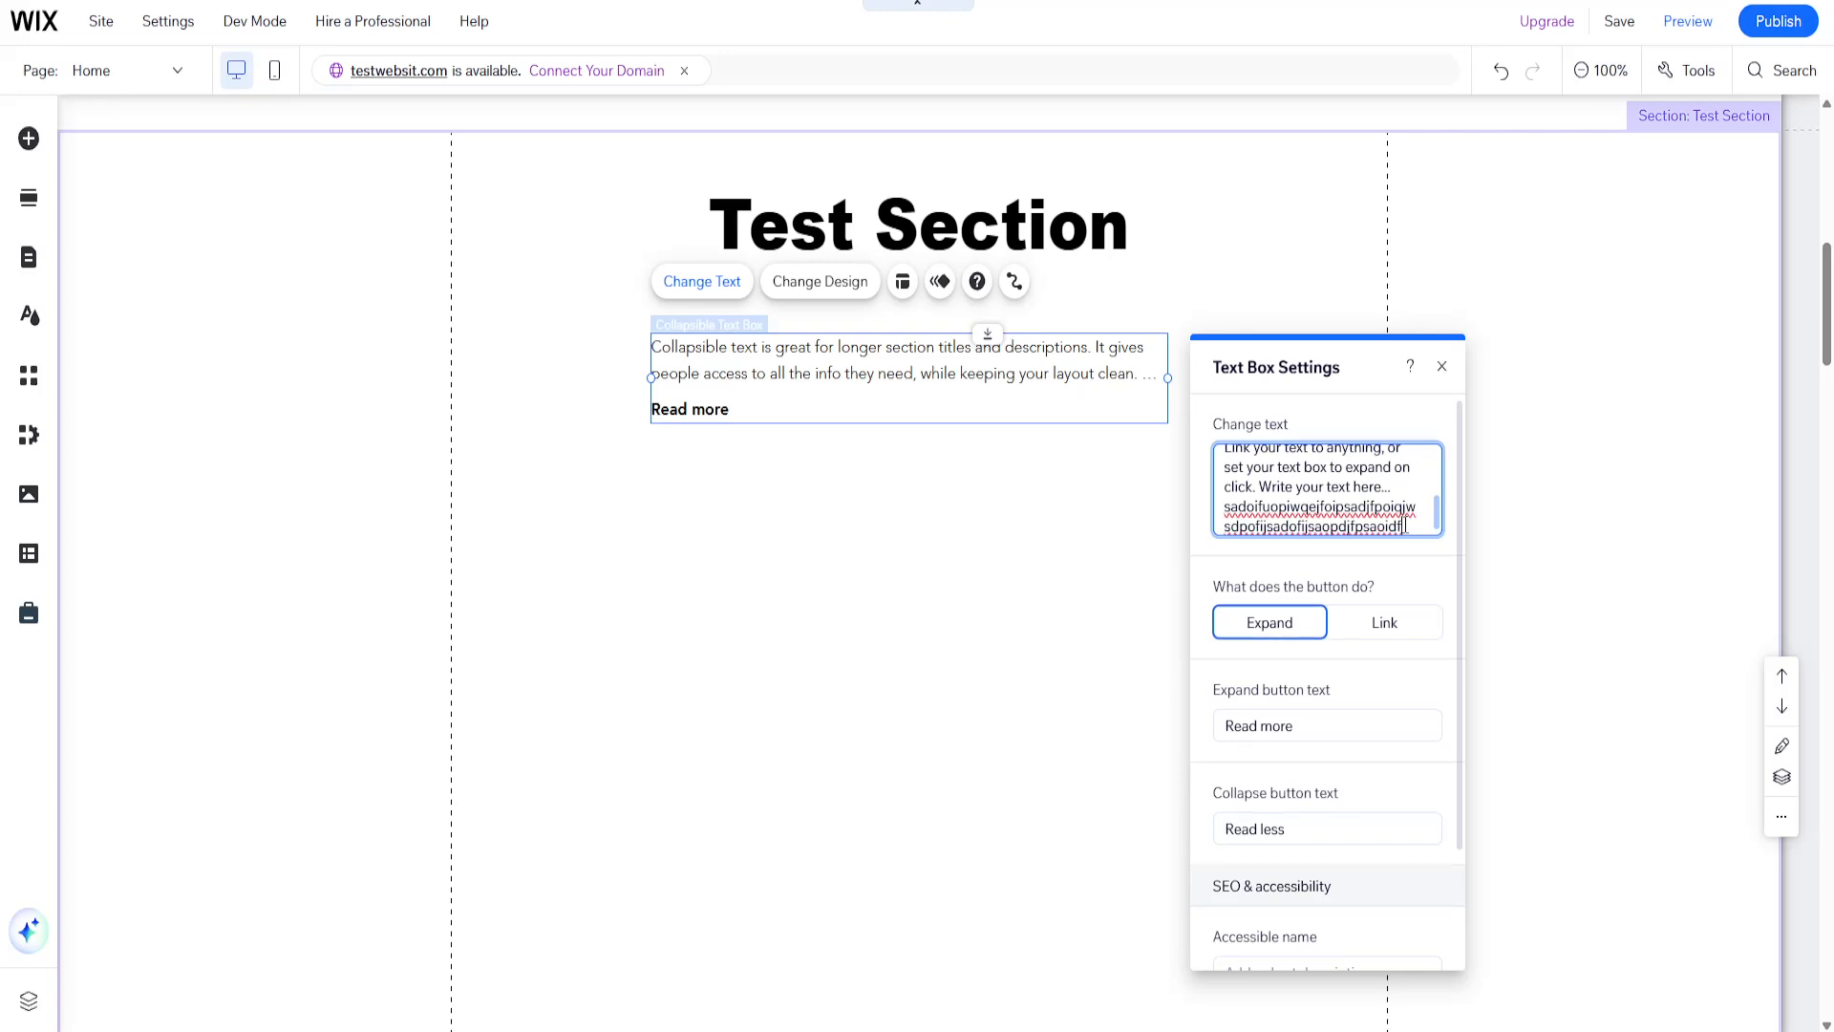
text(df sadf)
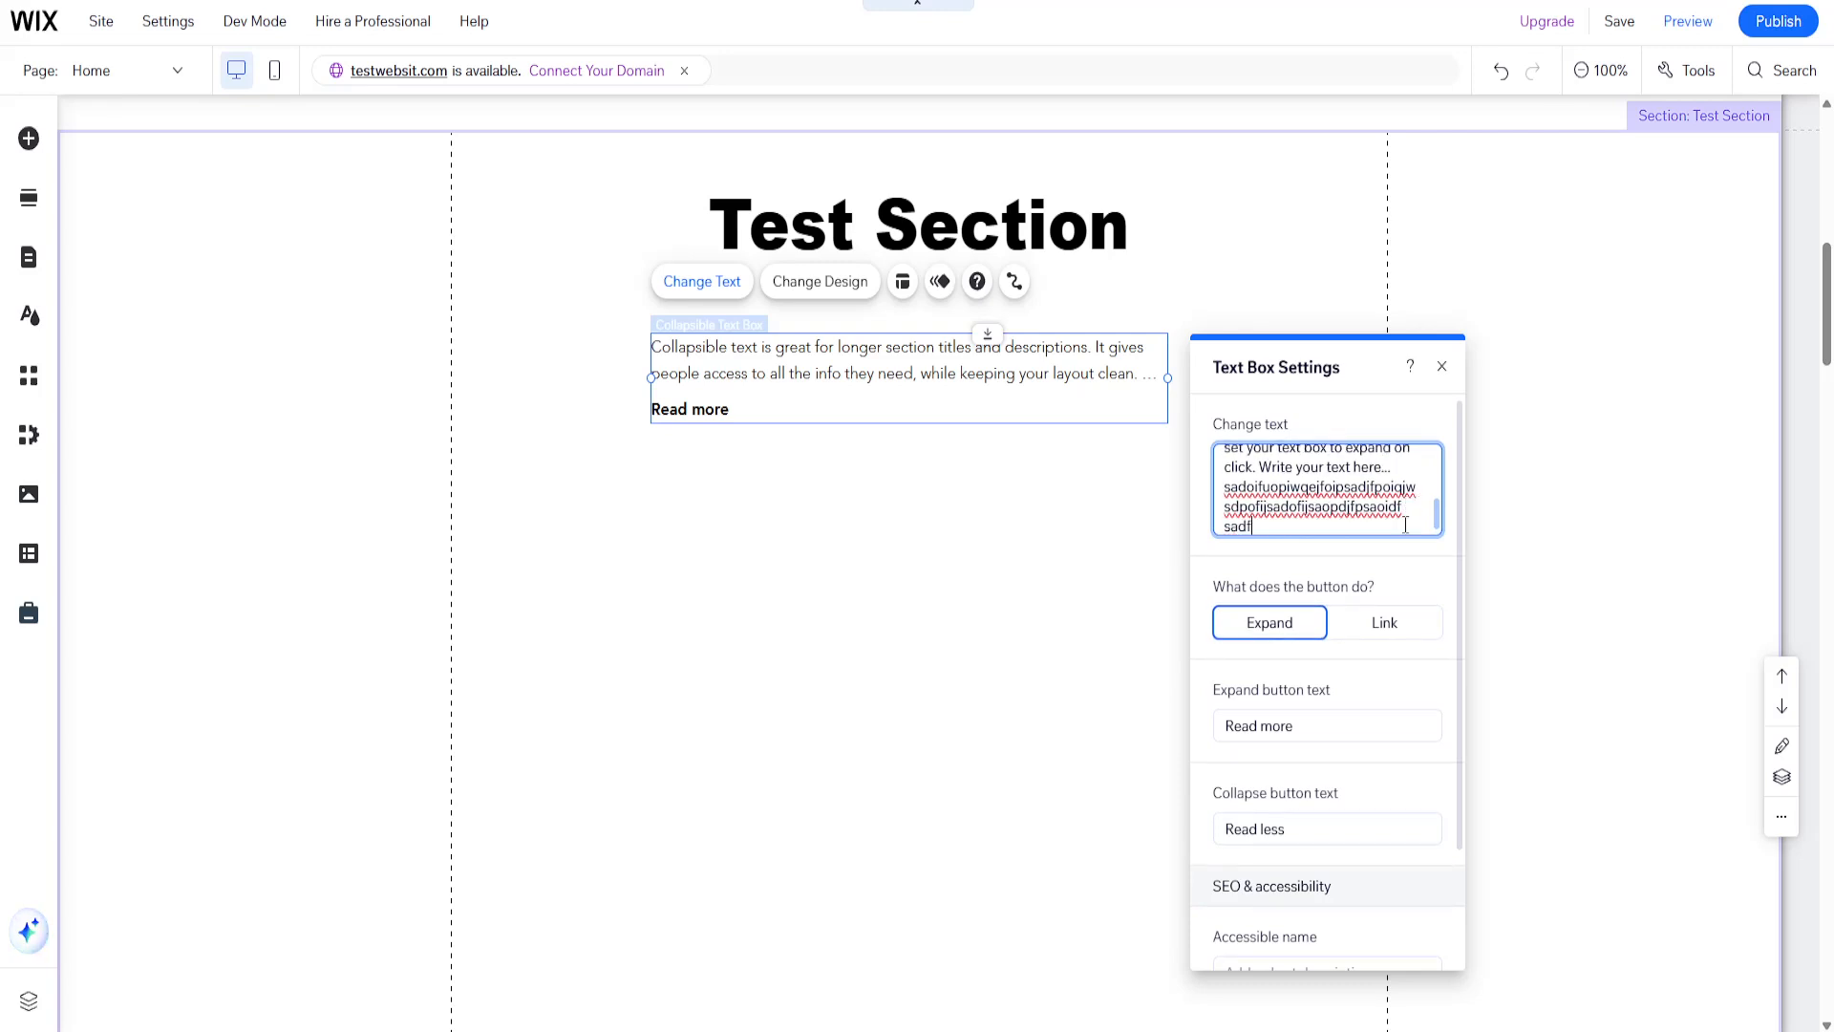
text( asdf sadf sadf sadf sadf)
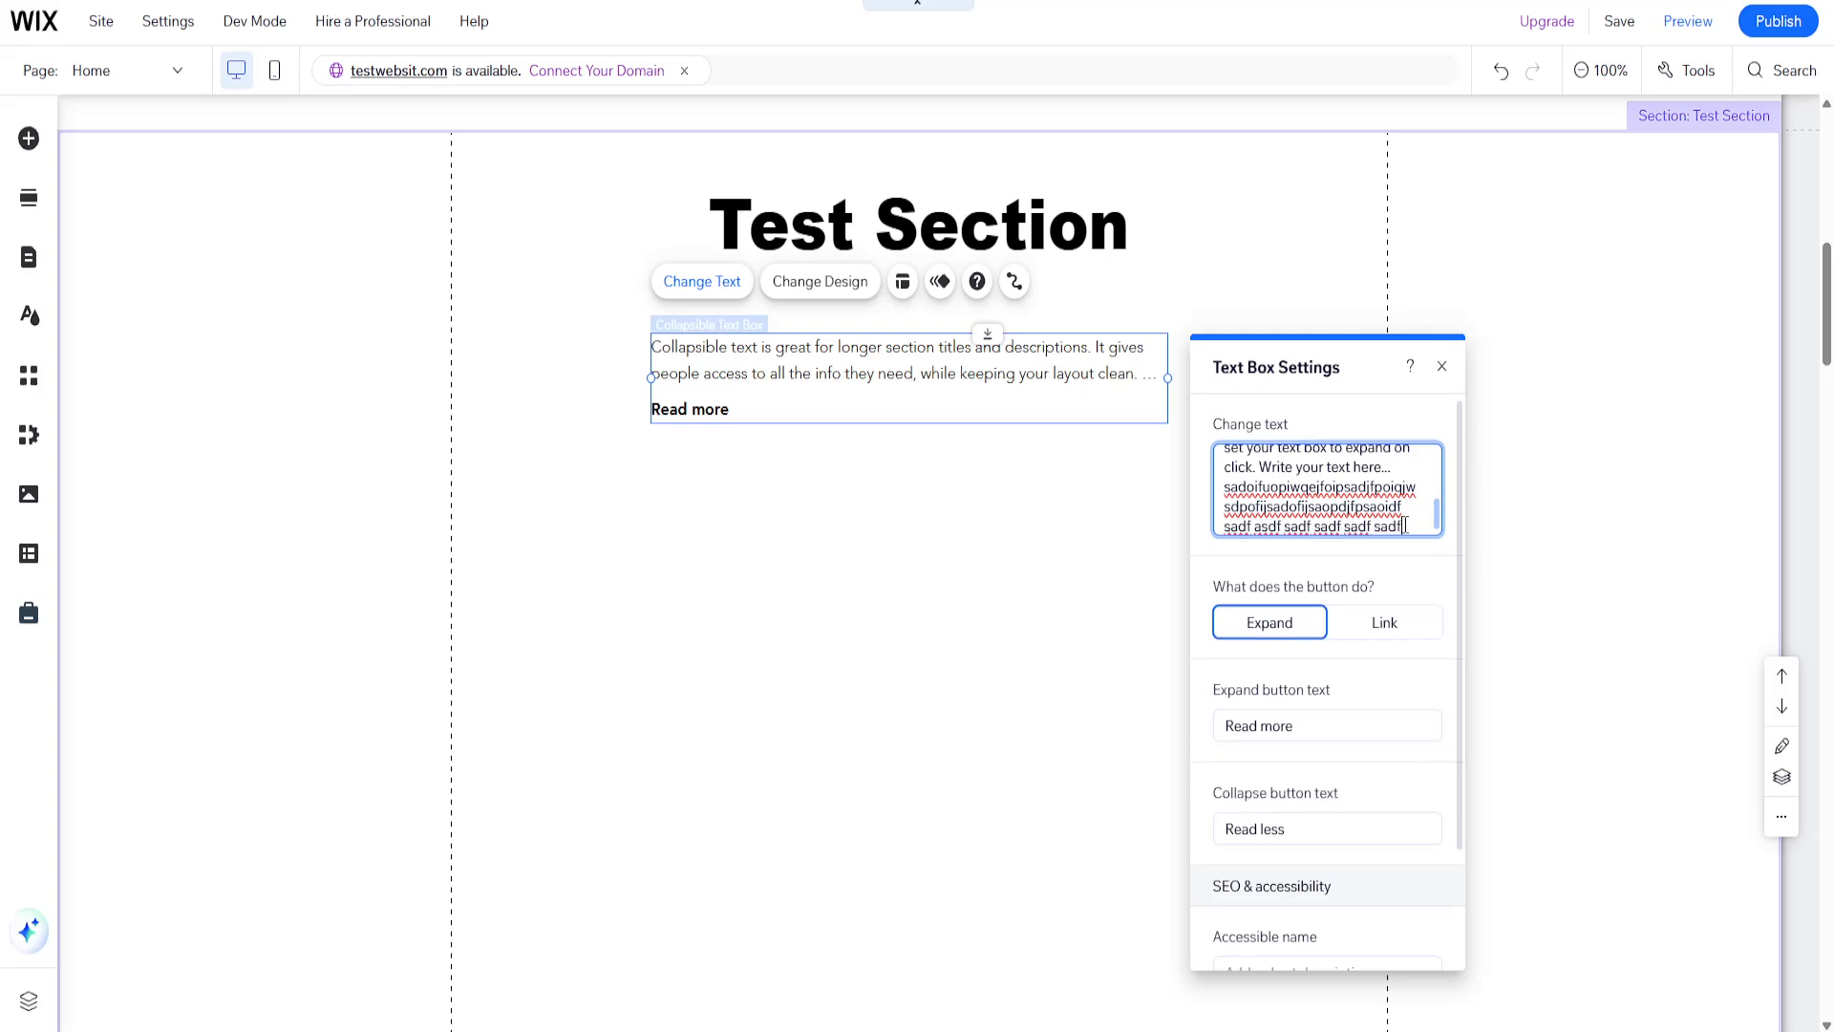
- Try Link as the action of the collapsible text's button and return it to Expand
scroll(1395, 570, down, 1)
scroll(1397, 570, down, 2)
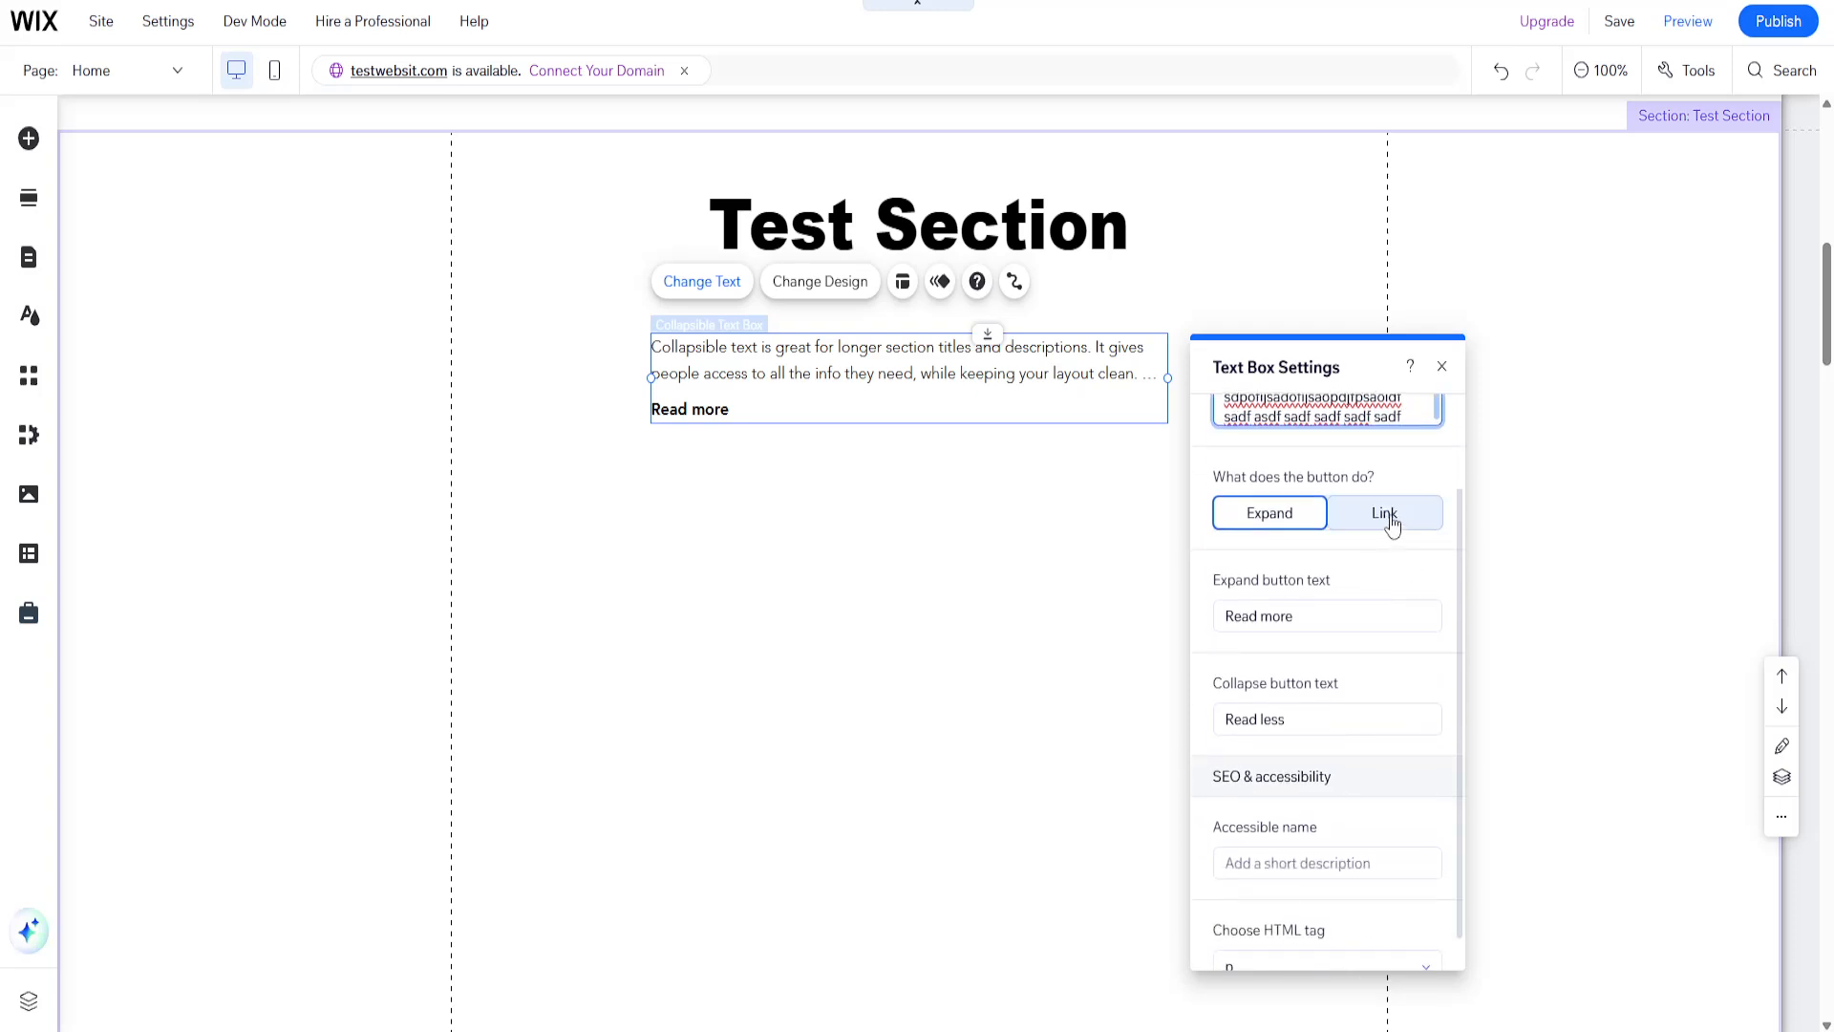
click(1385, 516)
click(1247, 516)
click(1385, 511)
click(1275, 517)
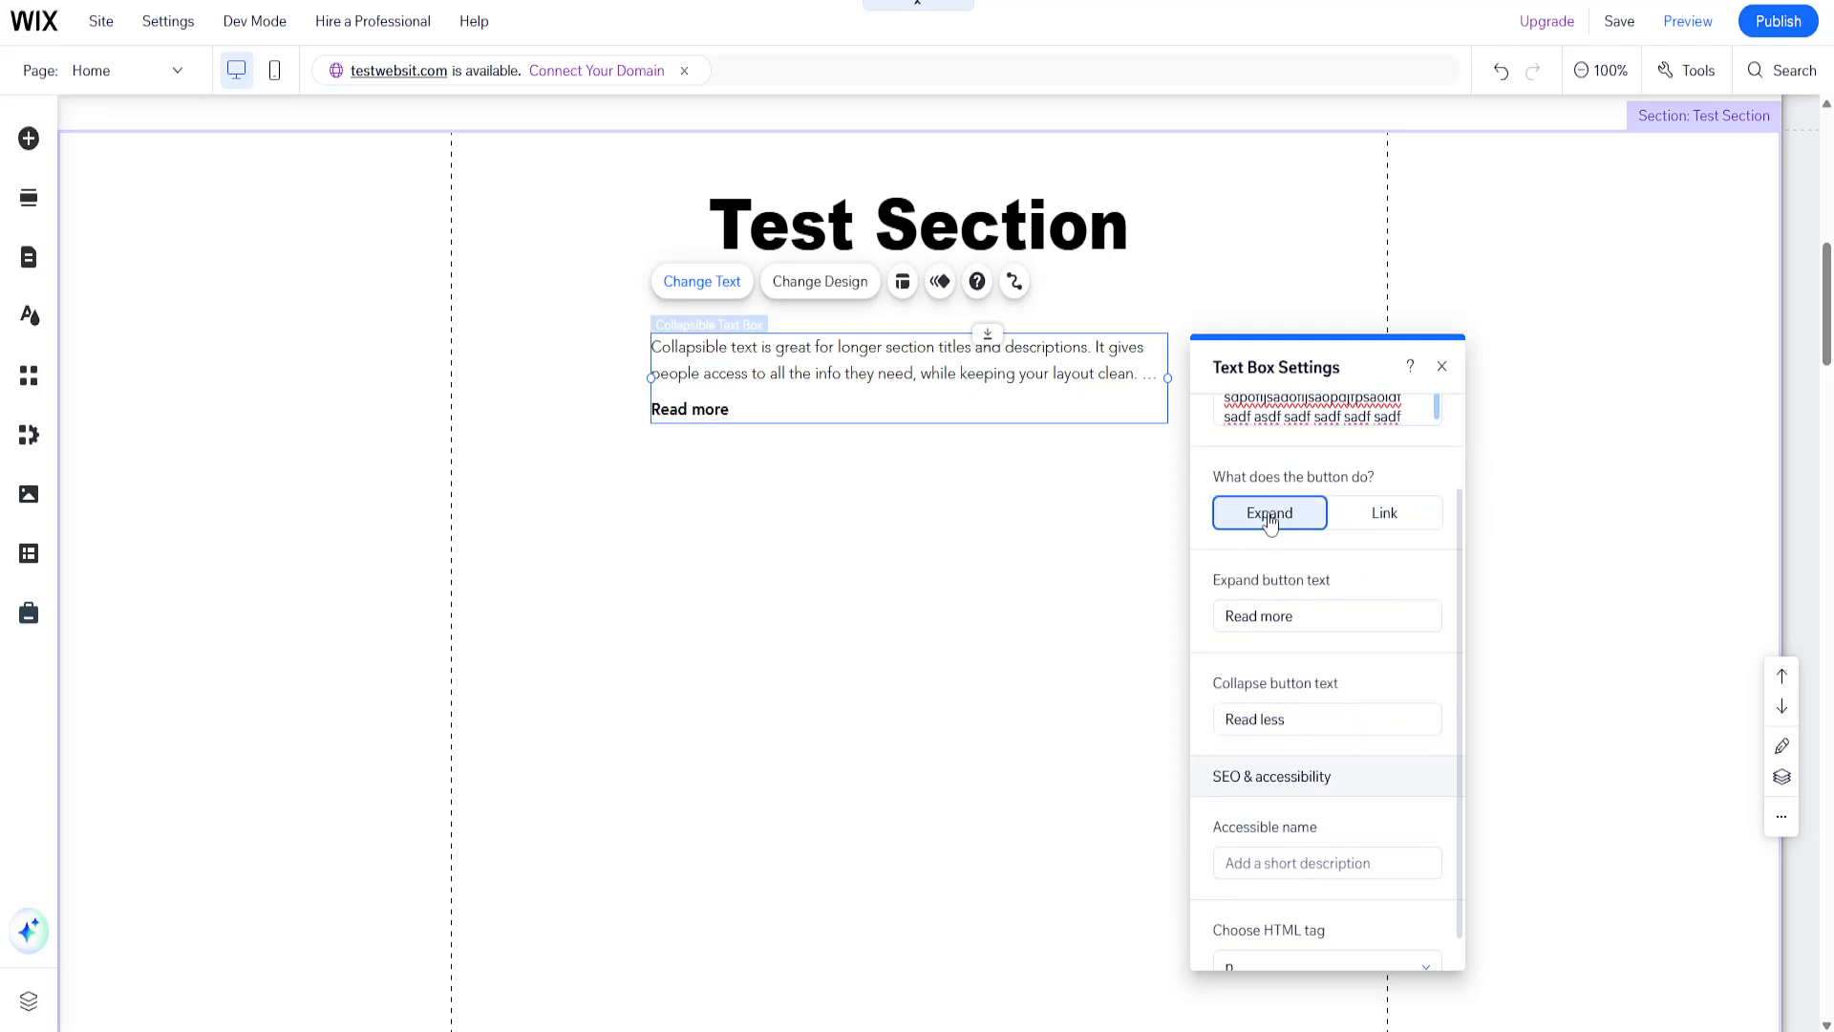
- Change the expand button text to "Read me more..."
click(1328, 621)
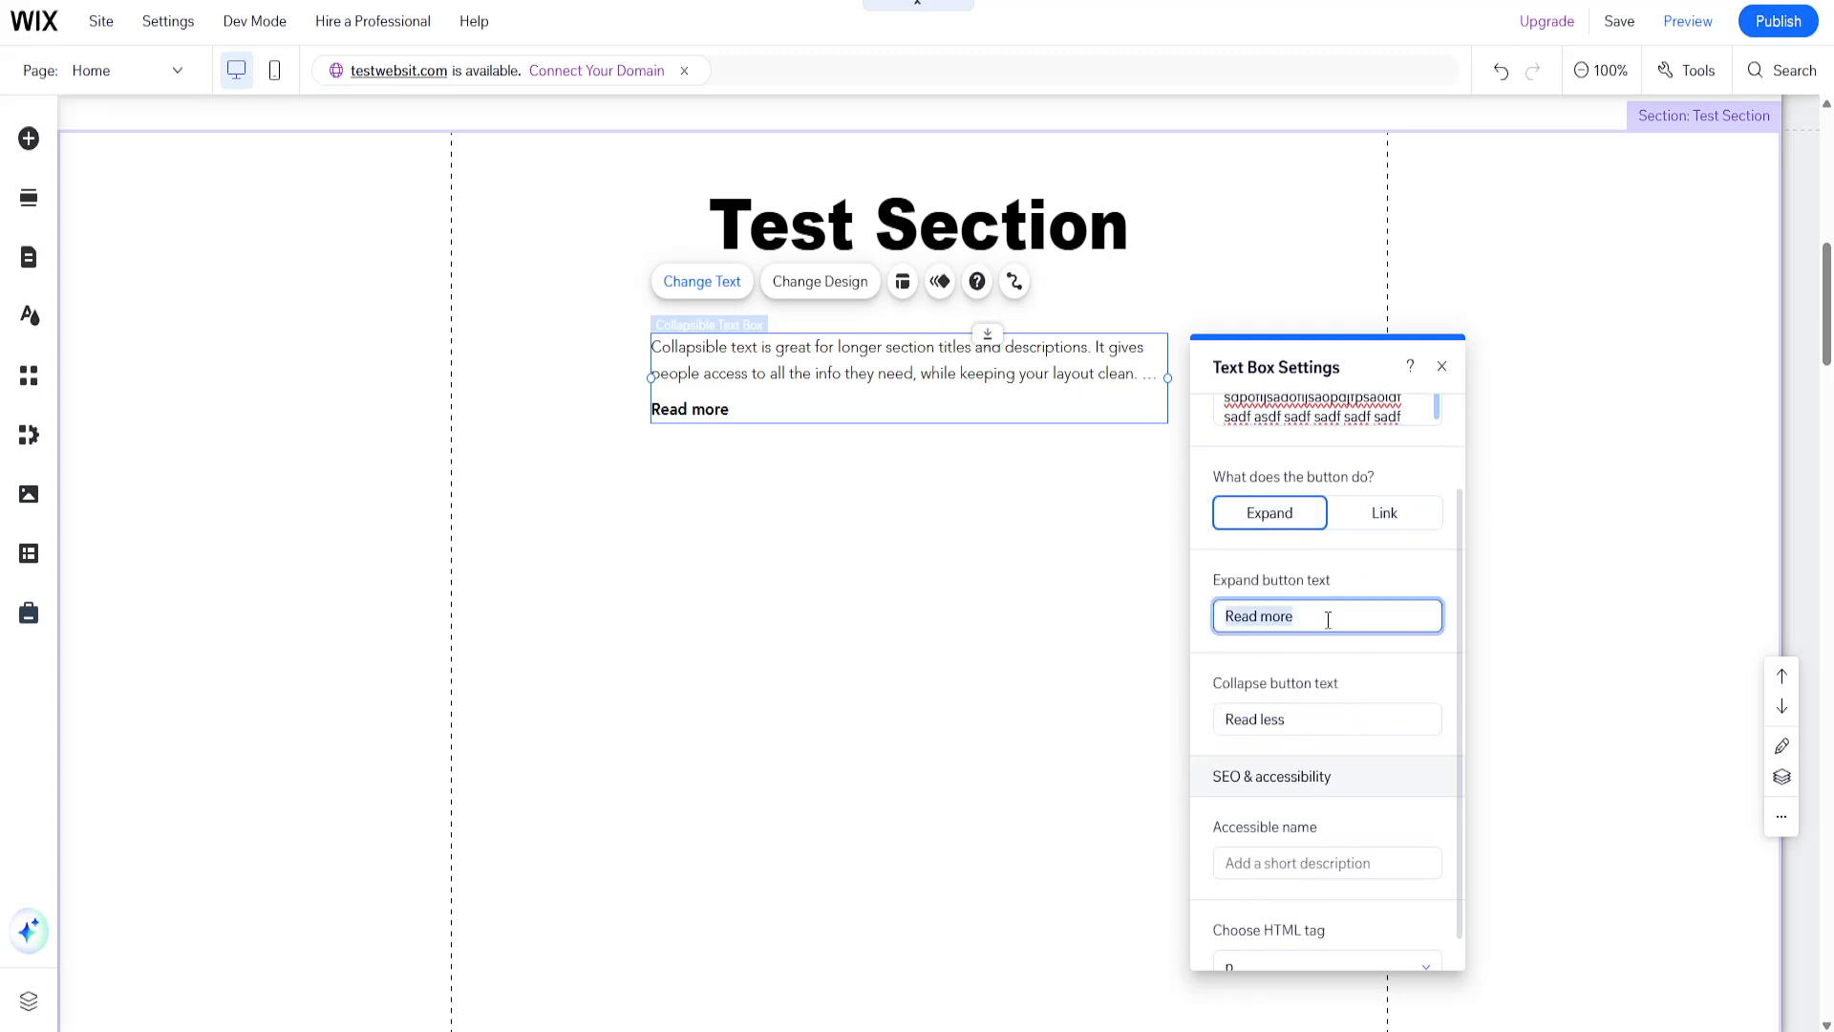
text(R)
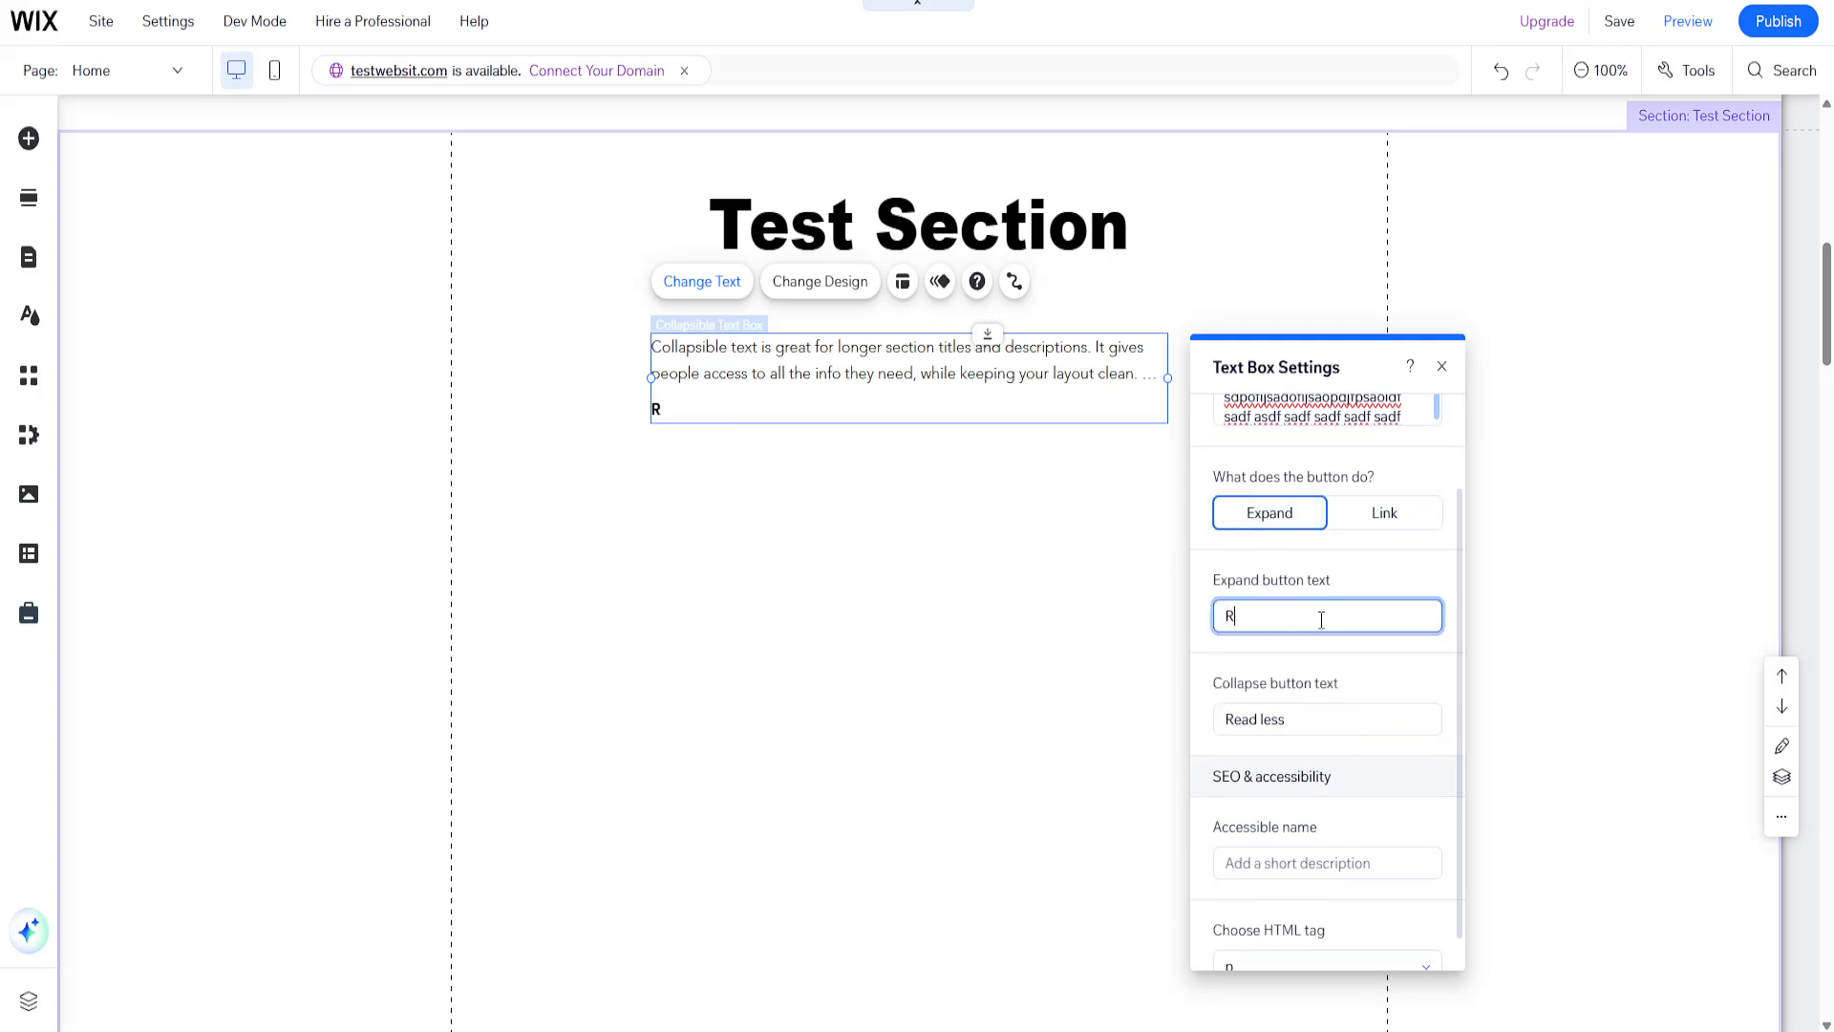
text(ead me more...)
- Switch the button action to Link and back to Expand, and change the collapse button text to "Read less...."
scroll(1307, 662, down, 1)
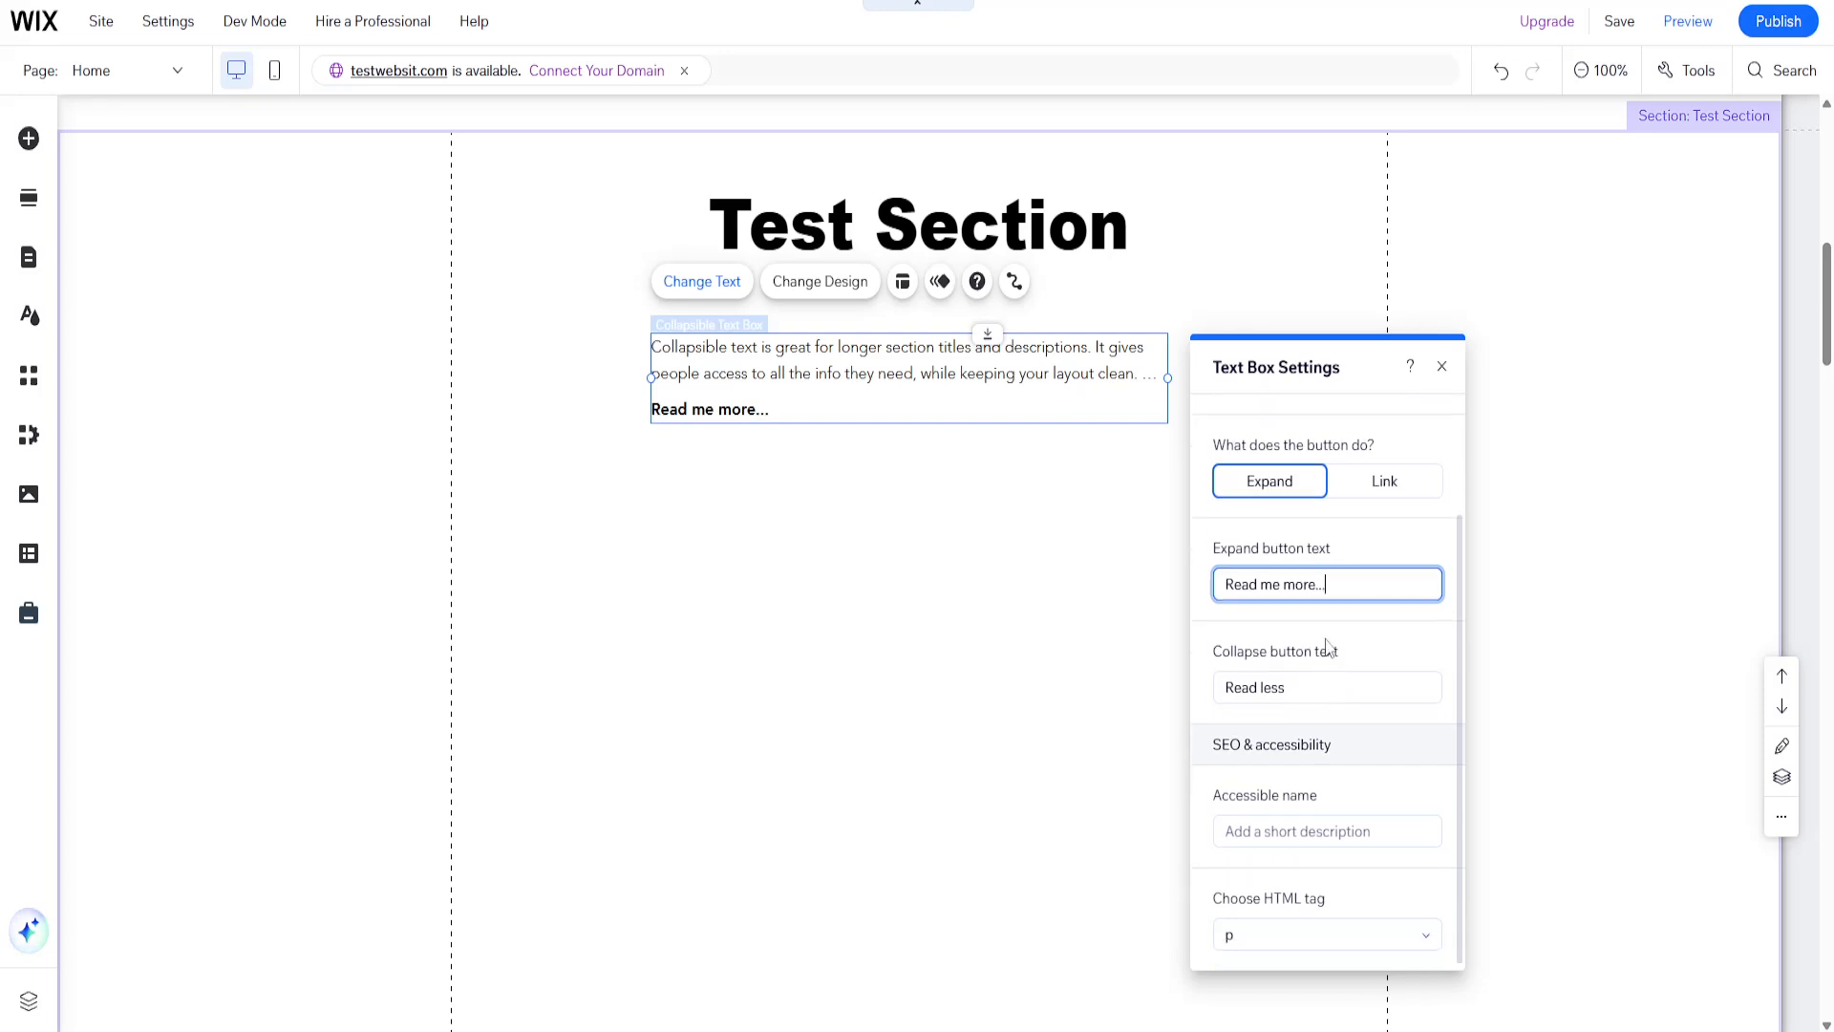
click(1360, 485)
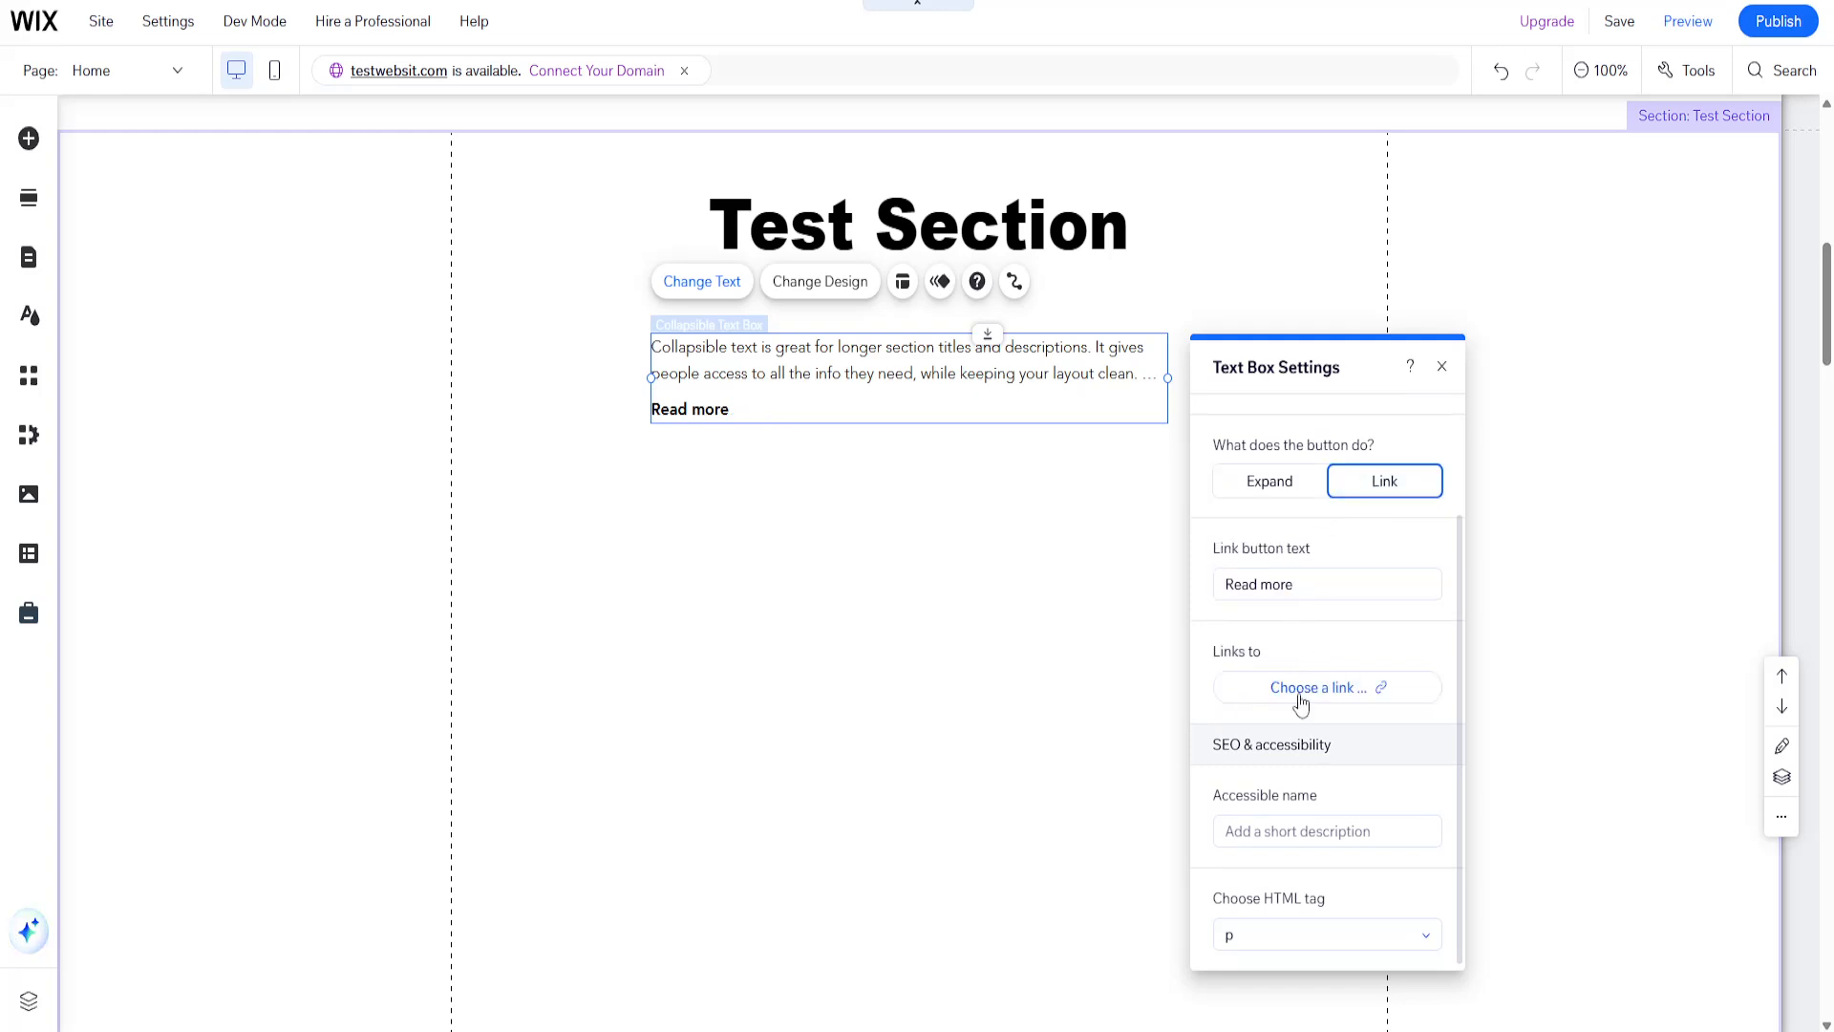
click(1292, 480)
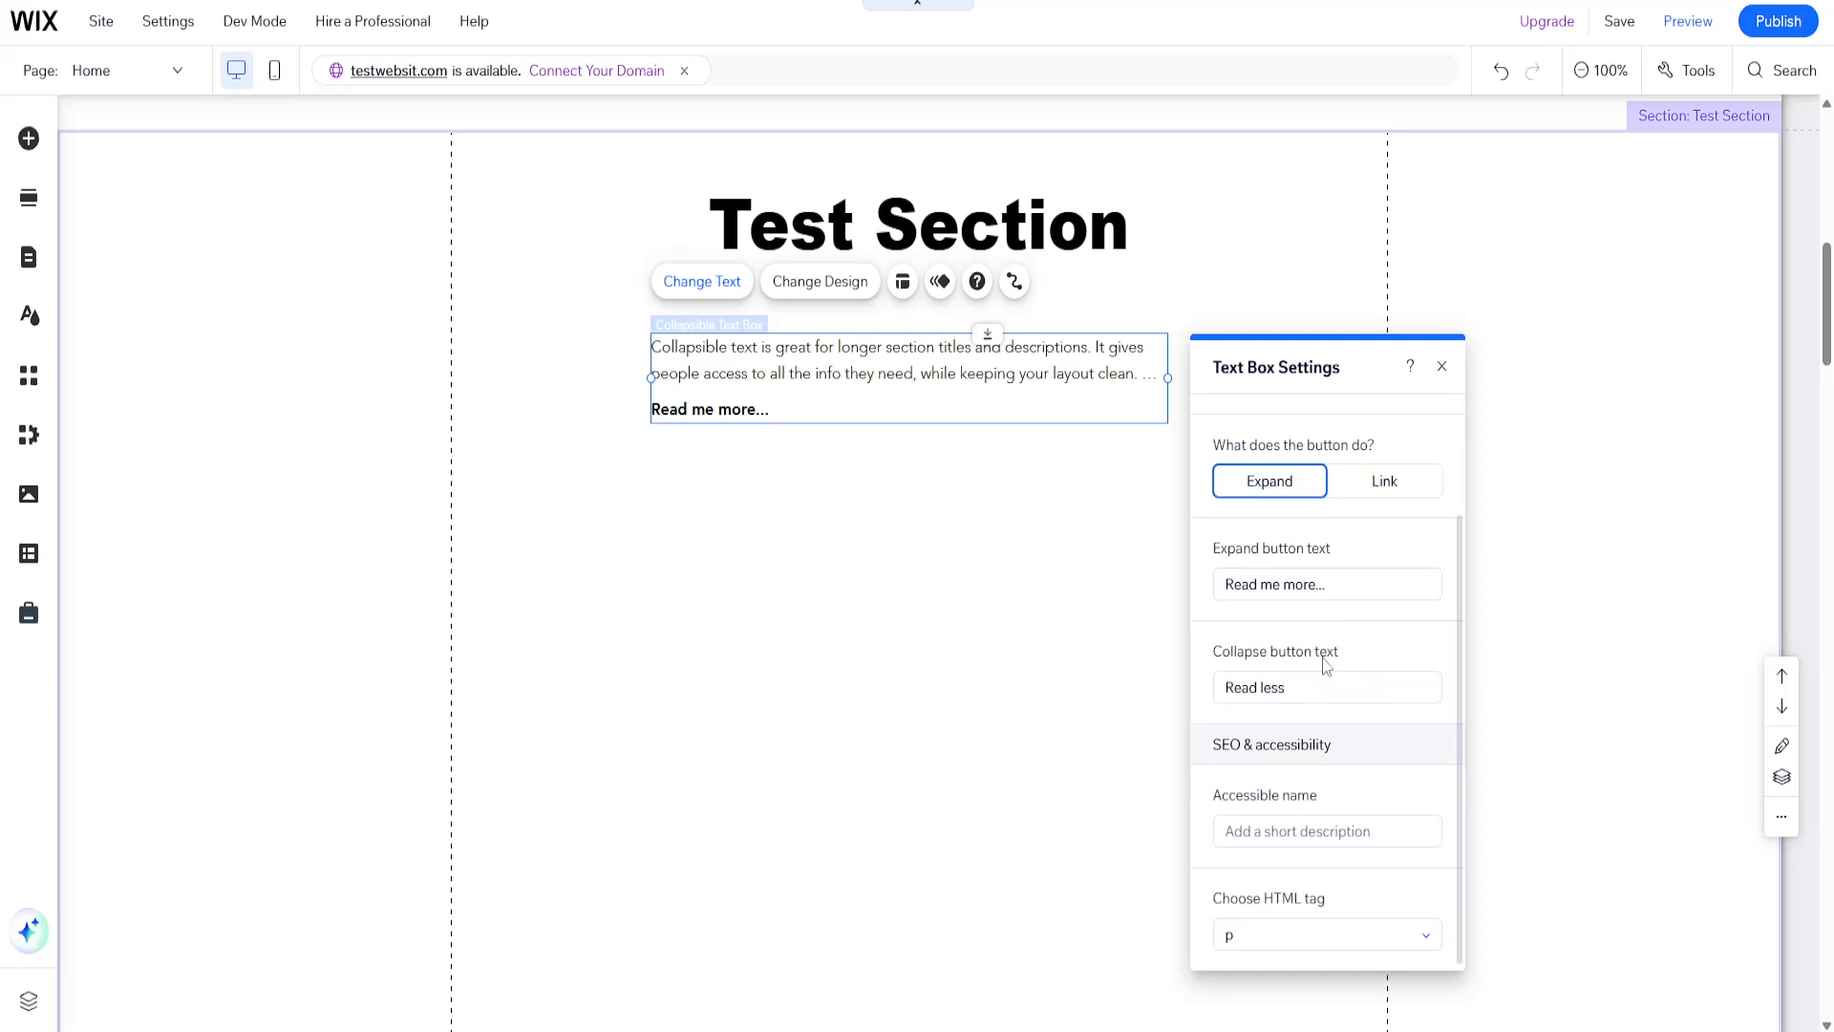
click(1322, 694)
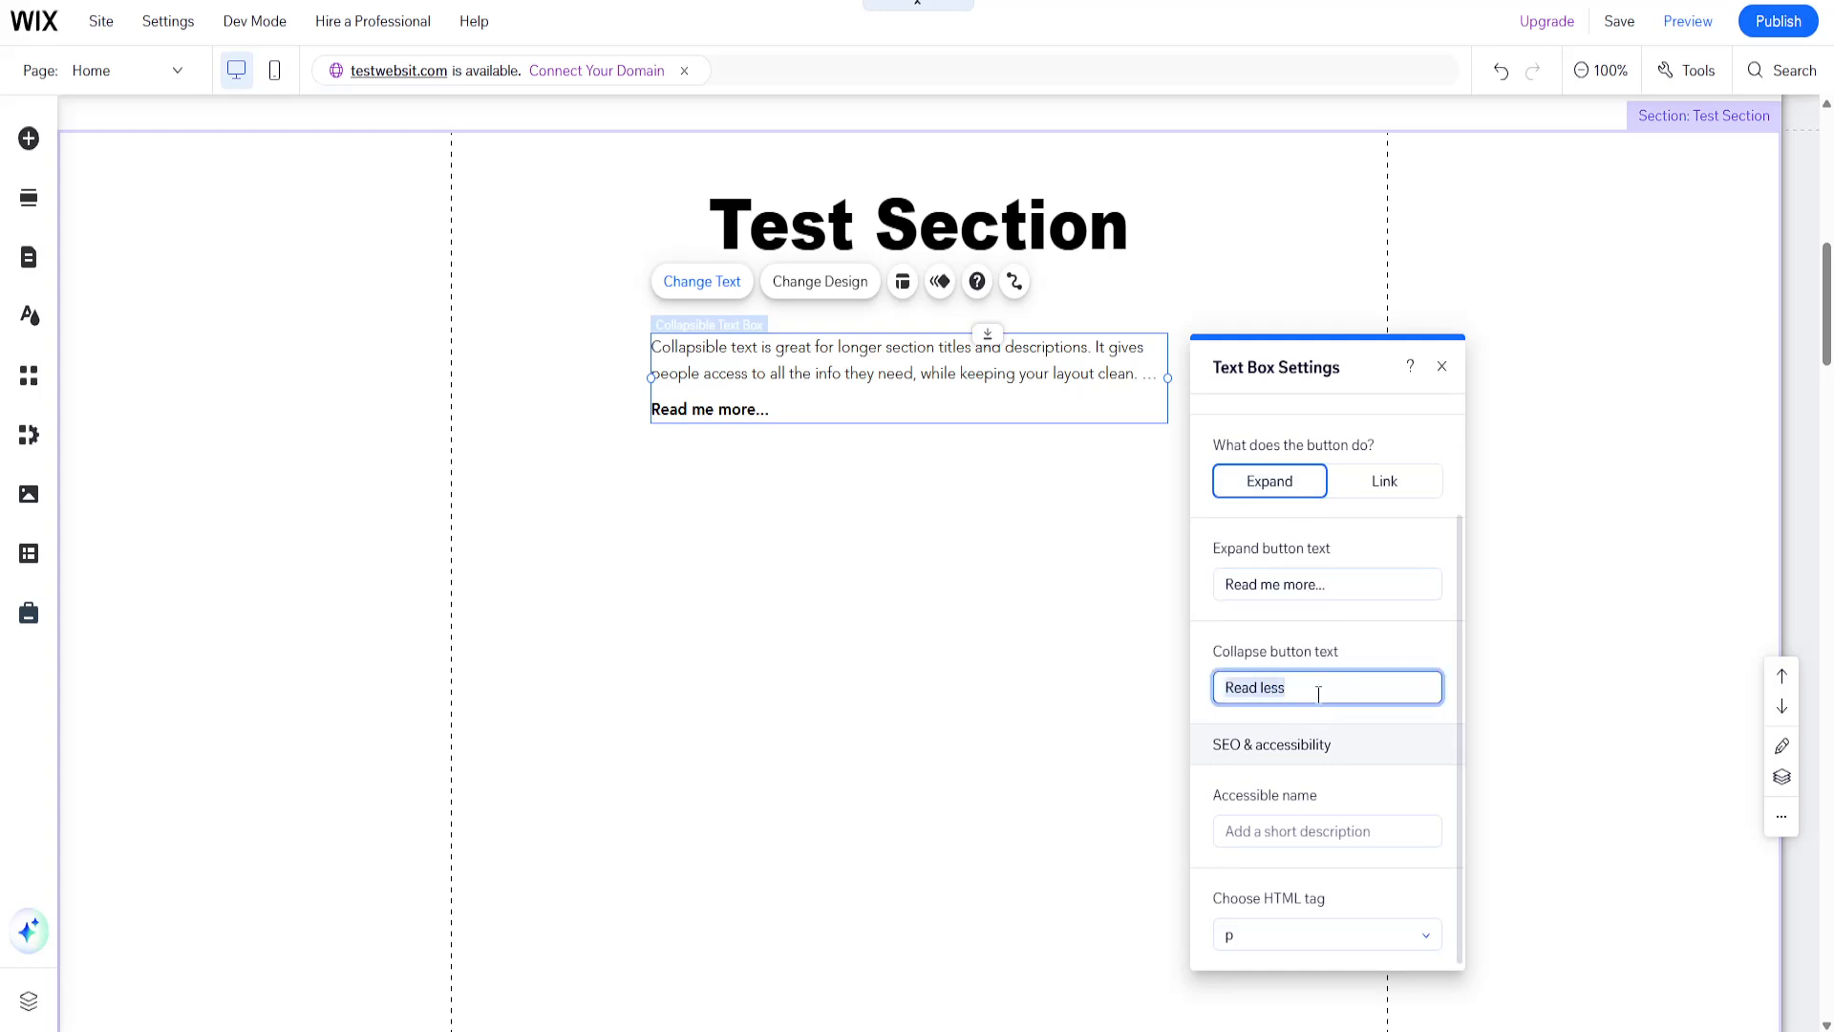
click(1289, 689)
text(....)
click(1354, 641)
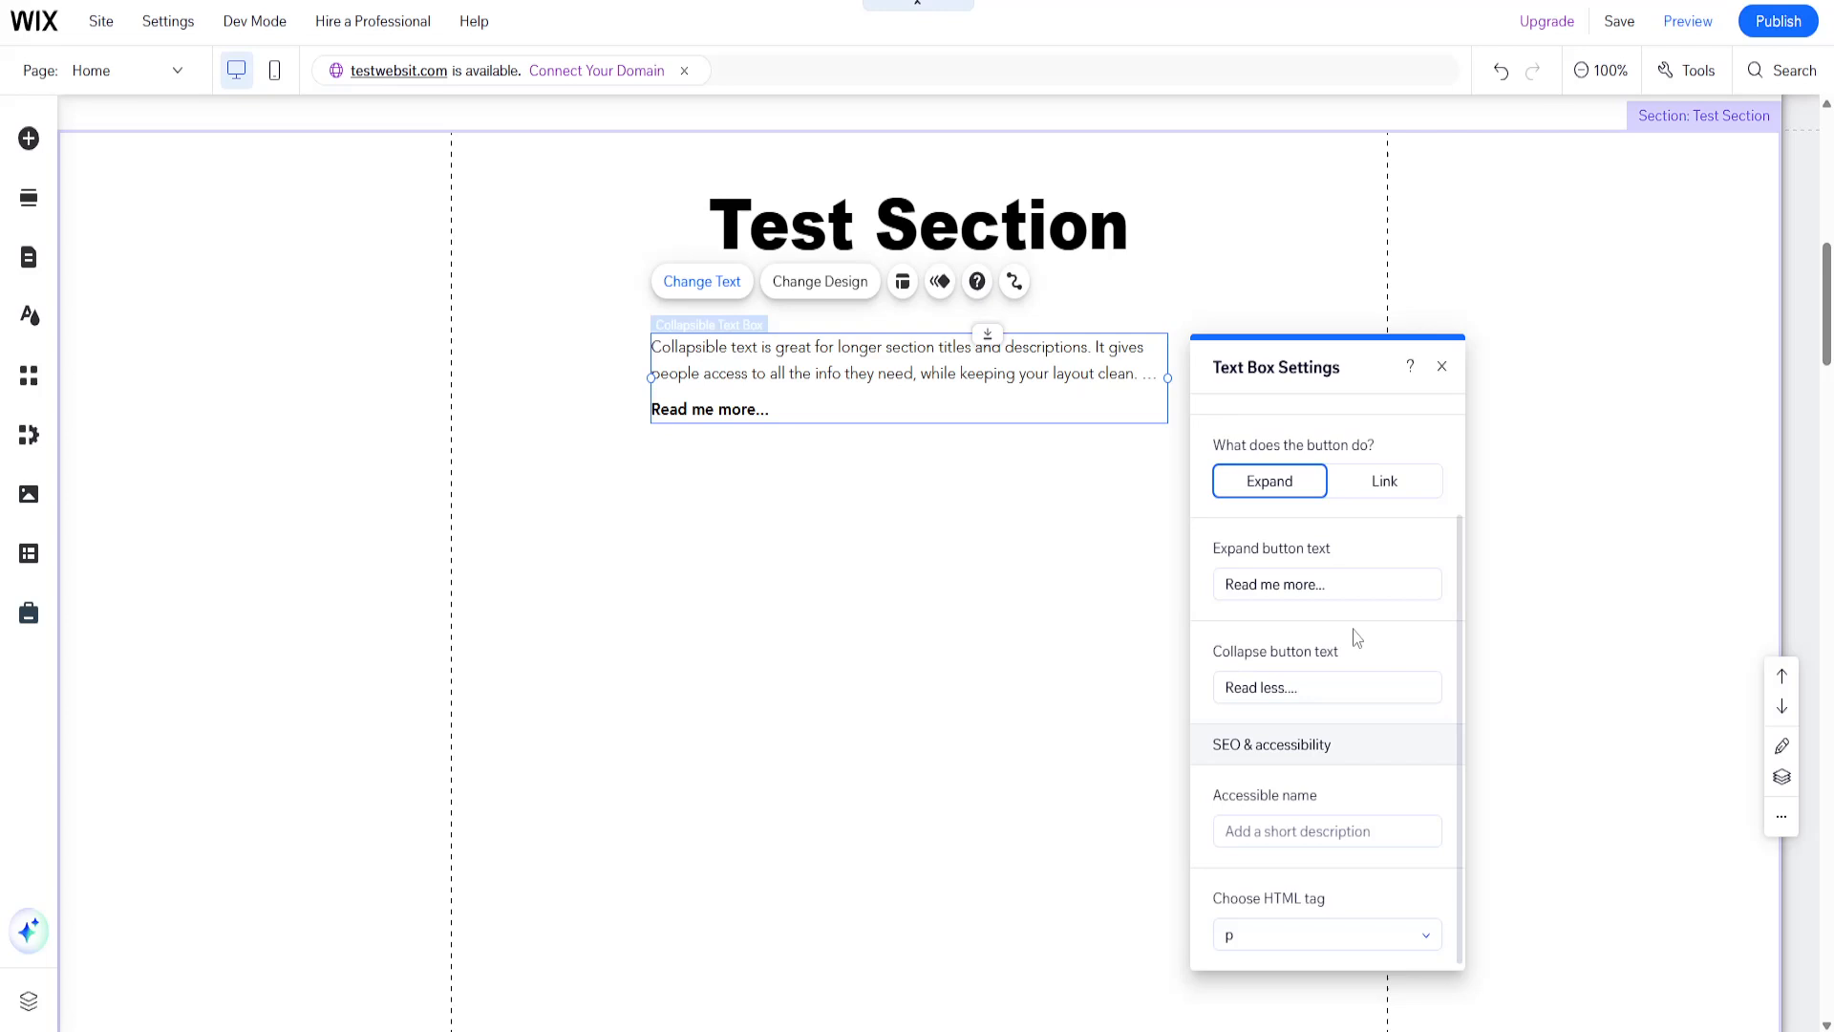